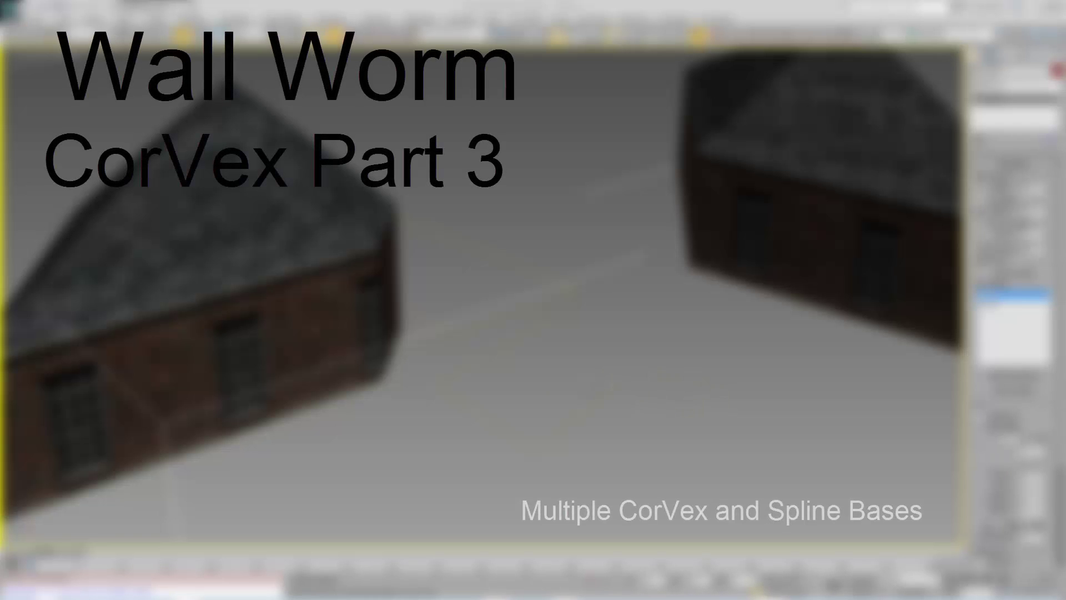
# Remove both line splines from the base splines of the Corvex001 object.
pyautogui.moveTo(595, 344); pyautogui.dragTo(573, 321, button='middle')
pyautogui.scroll(-4, 574, 320)
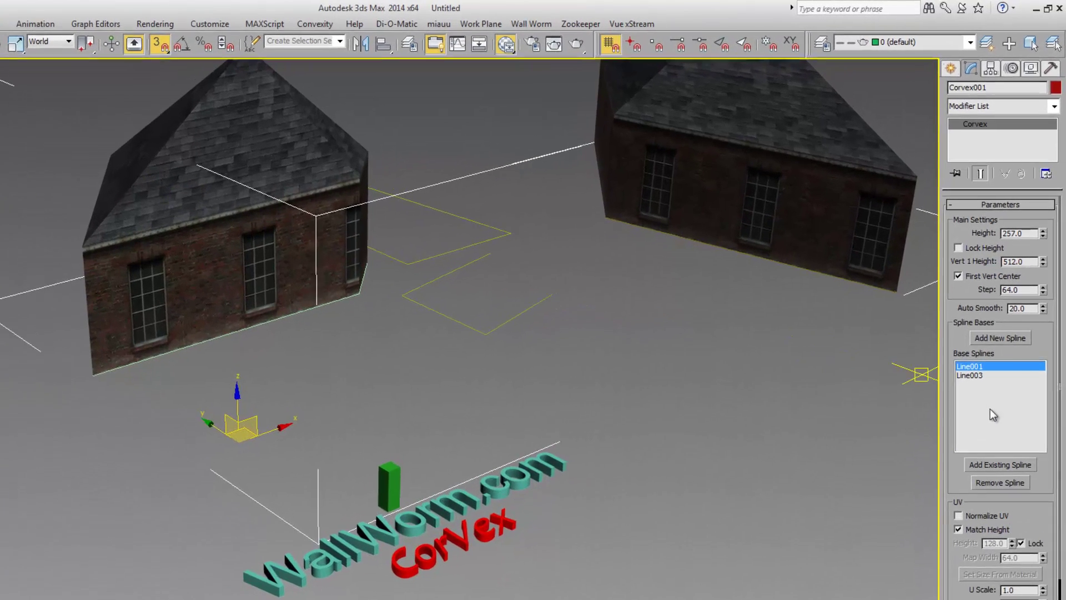
pyautogui.click(970, 376)
pyautogui.click(999, 482)
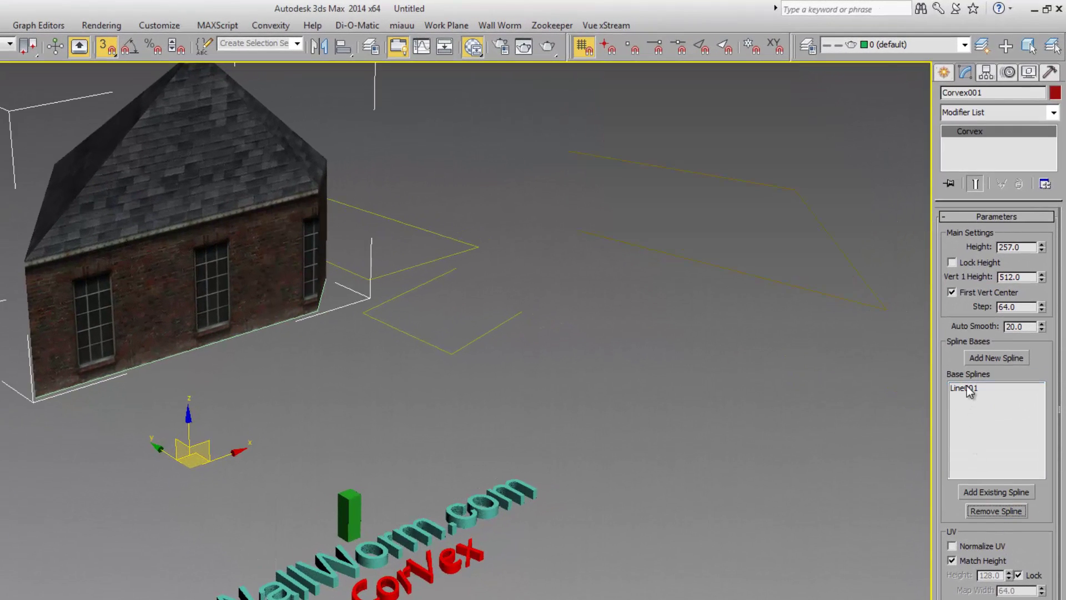
pyautogui.click(966, 388)
pyautogui.click(996, 510)
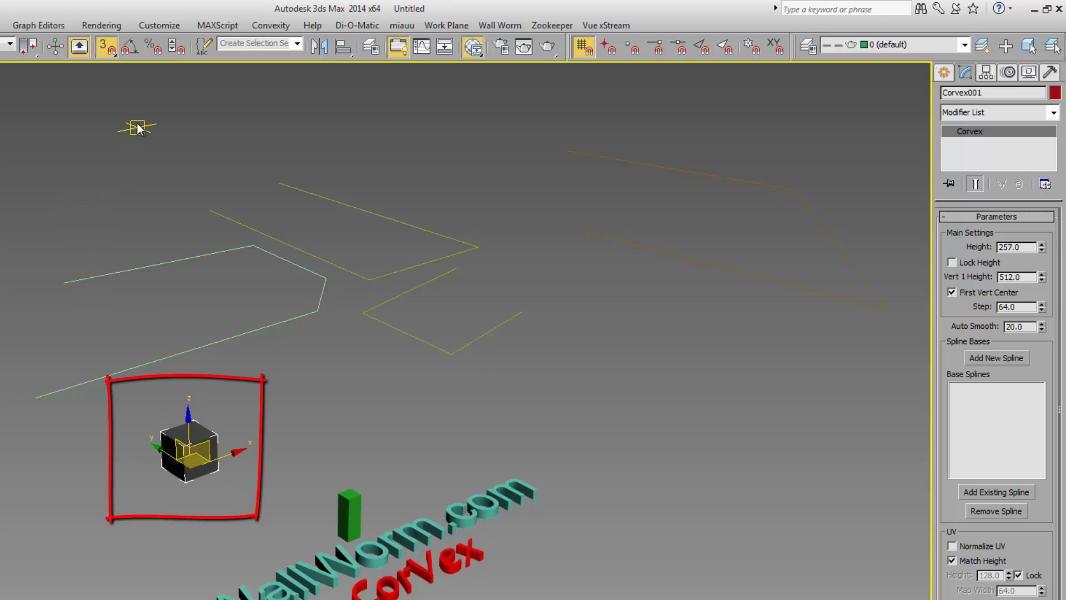
# Delete the leftover line splines from the scene and show the layer that holds the rectangular layout splines.
pyautogui.moveTo(780, 340); pyautogui.dragTo(780, 340)
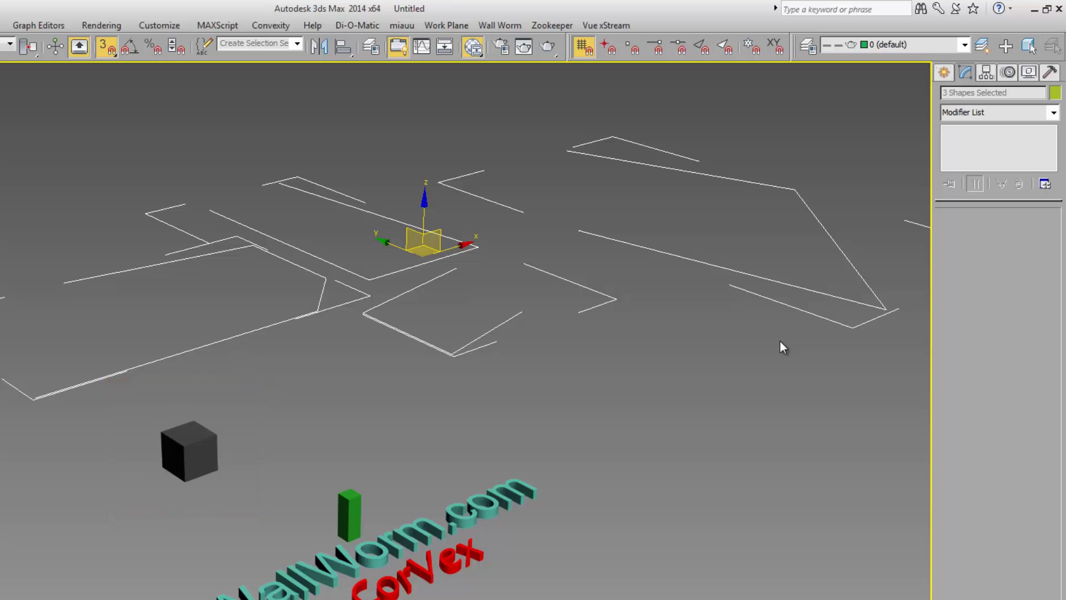
pyautogui.press('Delete')
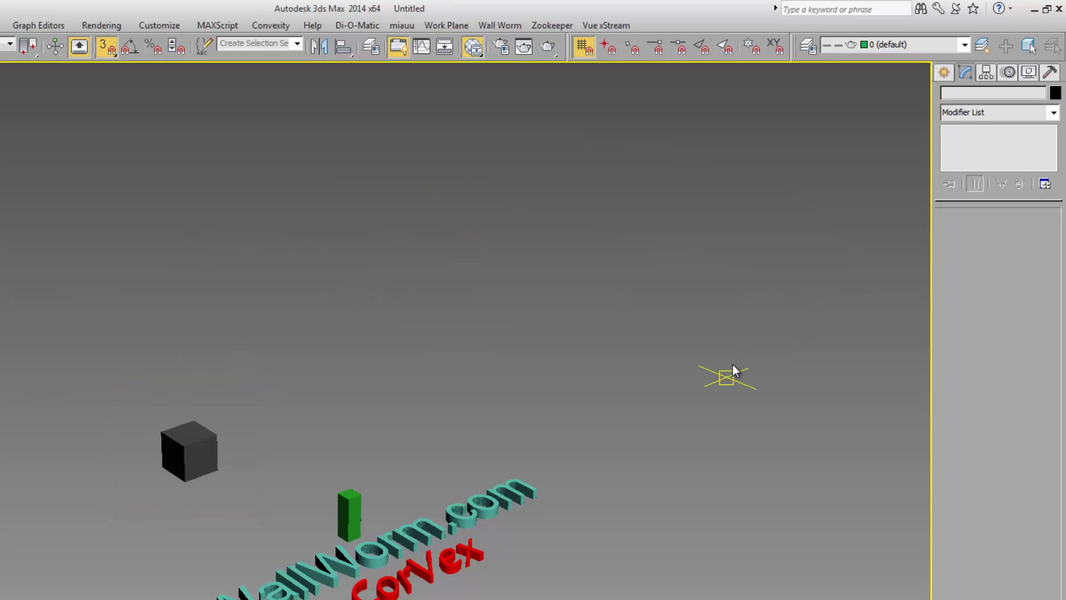
pyautogui.click(809, 53)
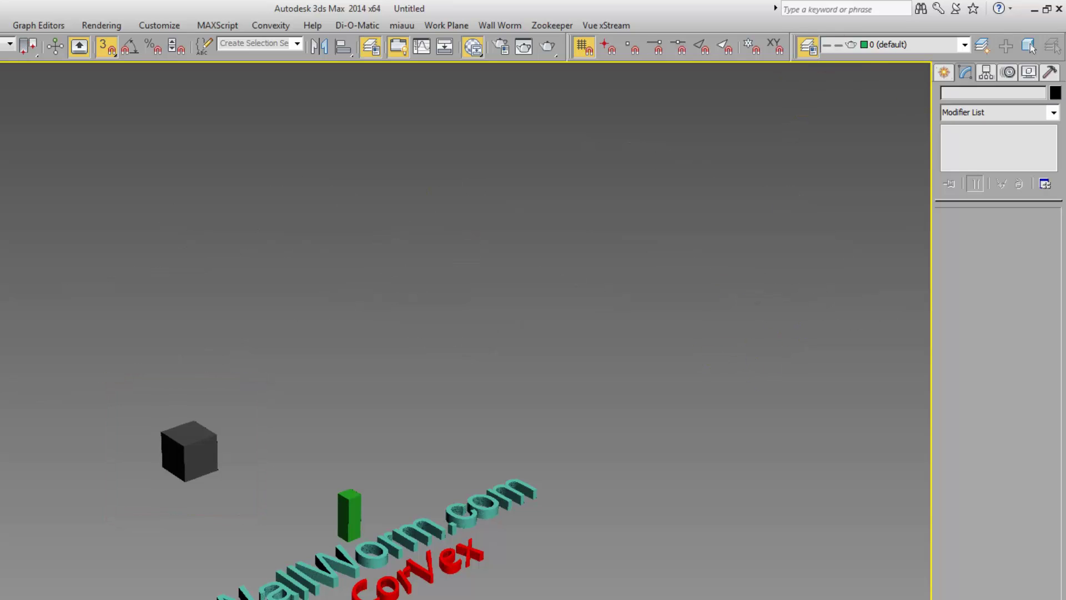
pyautogui.hotkey('ctrl', 'z')
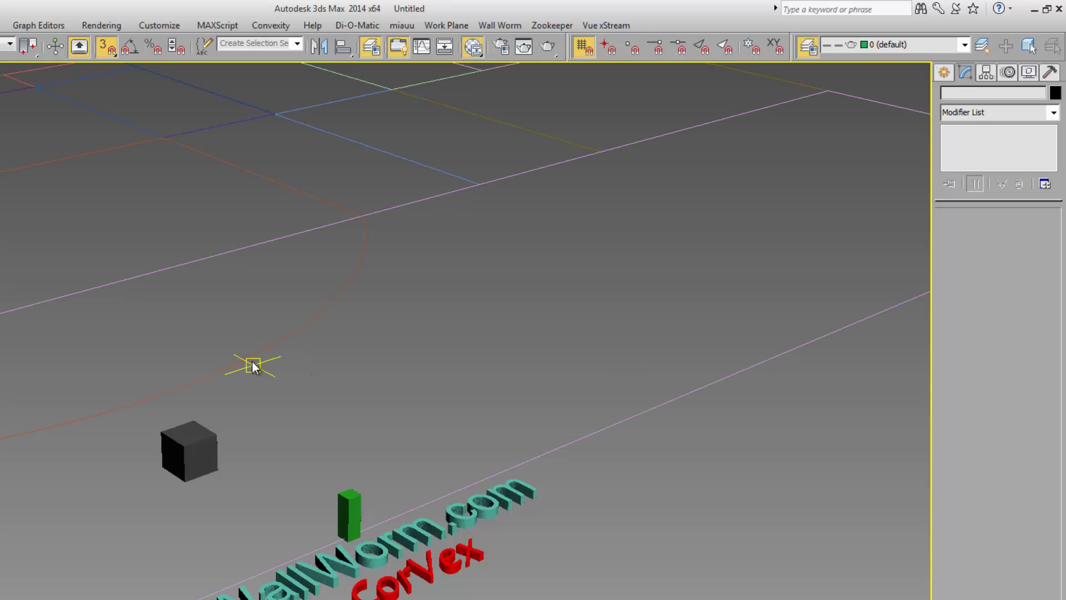
# Rename the CorVex cube as BuildingHeight1.
pyautogui.click(192, 442)
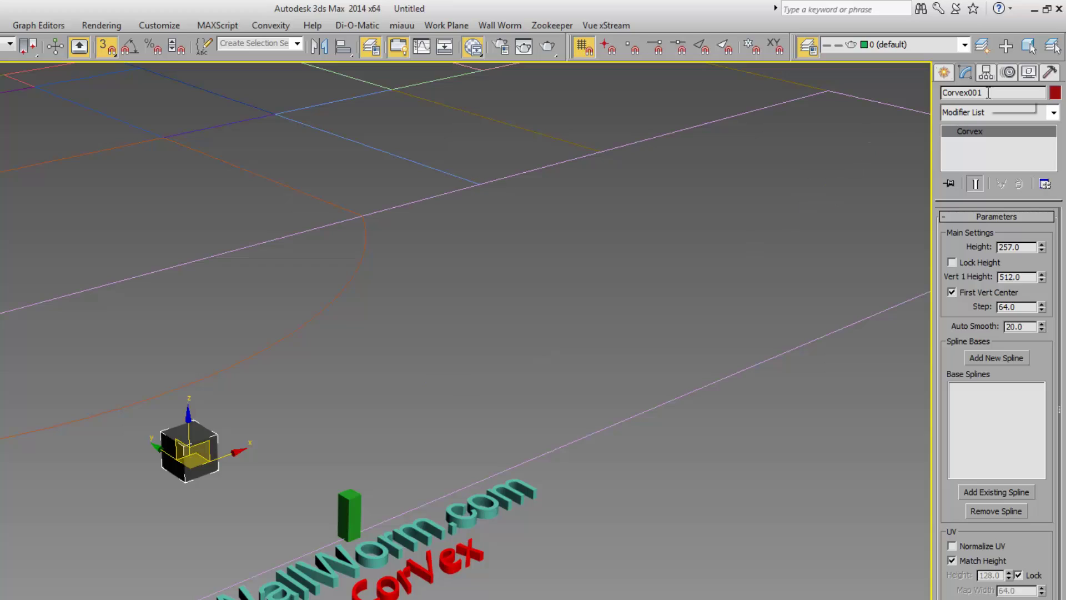
pyautogui.doubleClick(988, 93)
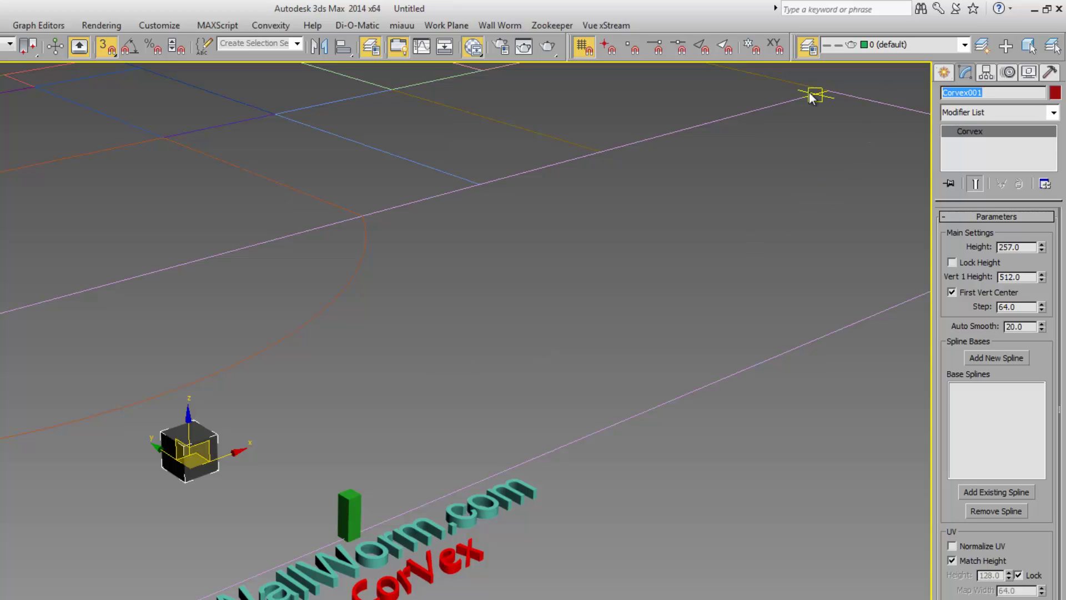
pyautogui.write('BuildingHeight1')
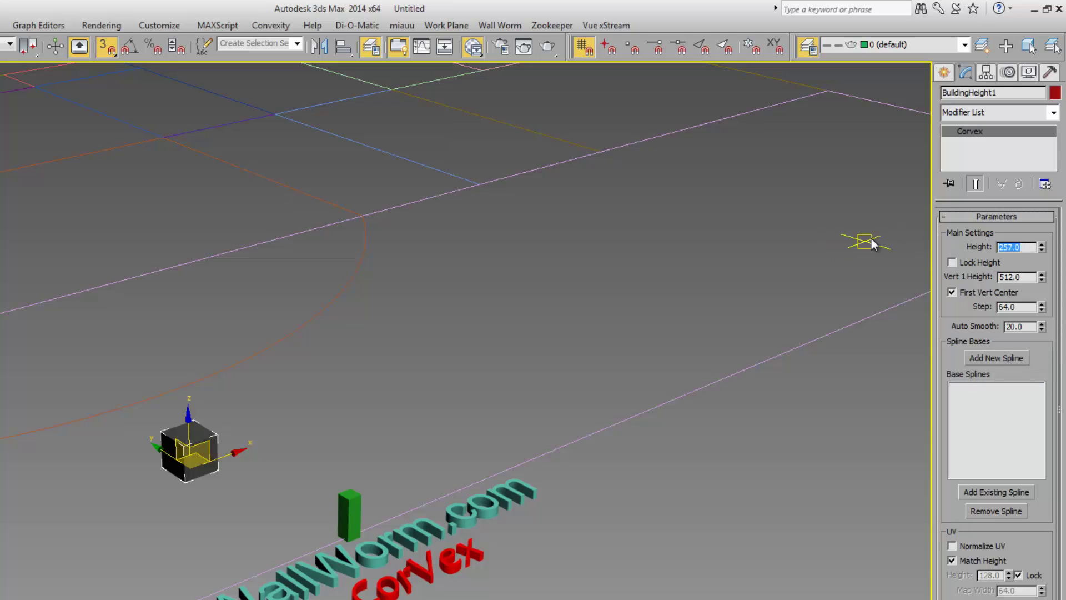
# Set the height of BuildingHeight1 to 256 and lock its height.
pyautogui.write('256')
pyautogui.press('Return')
pyautogui.click(952, 262)
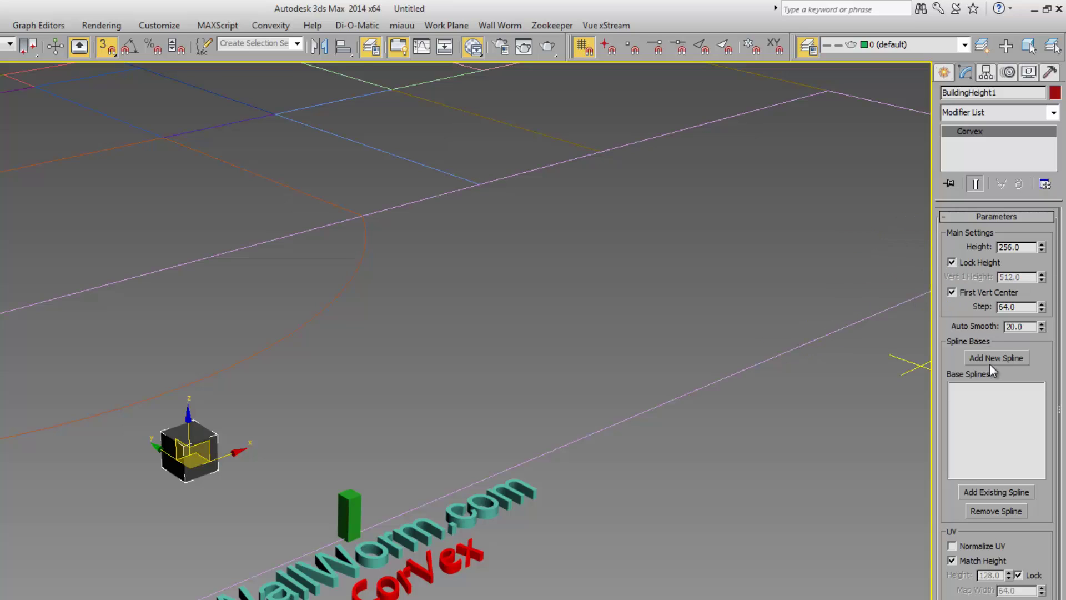
# Add the existing curved-front spline Rectangle001 as a base spline of BuildingHeight1.
pyautogui.click(1000, 492)
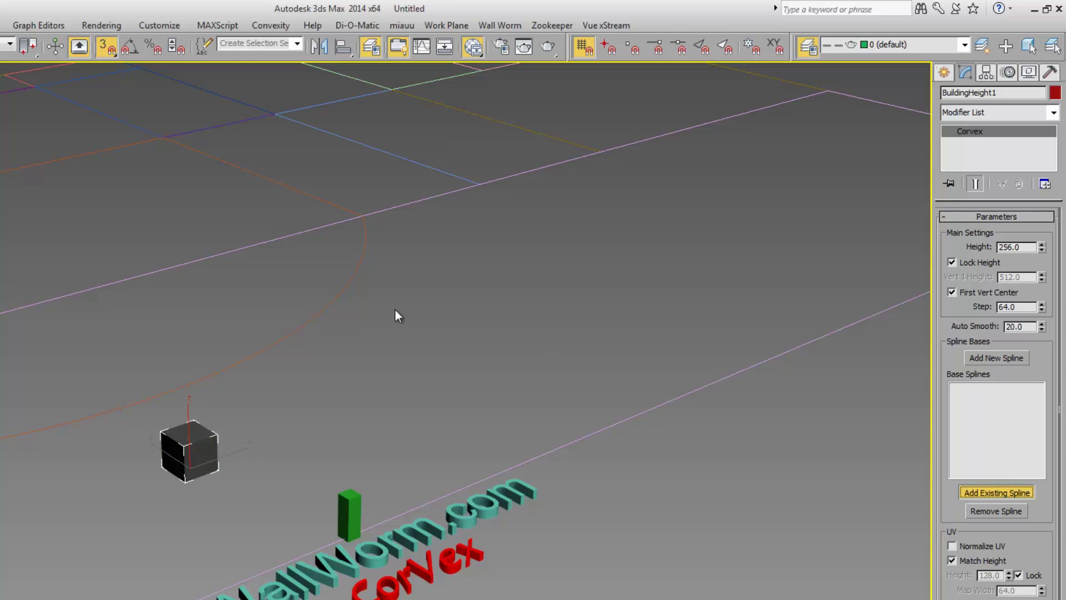
pyautogui.click(360, 261)
pyautogui.moveTo(350, 271); pyautogui.dragTo(513, 307, button='middle')
pyautogui.scroll(-3, 512, 307)
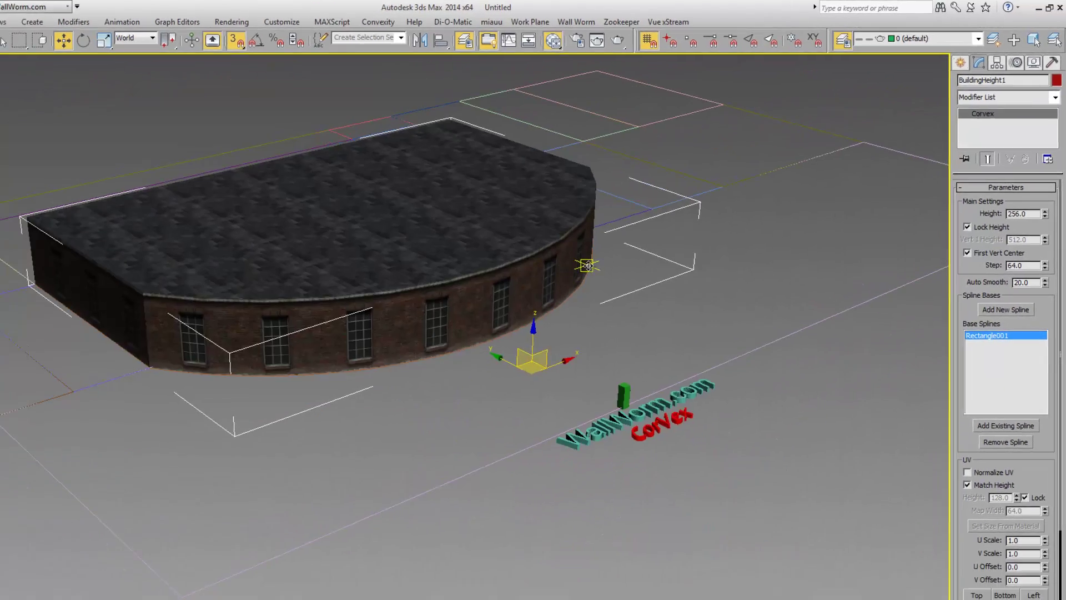
pyautogui.keyDown('alt'); pyautogui.moveTo(550, 265); pyautogui.dragTo(442, 276, button='middle'); pyautogui.keyUp('alt')
pyautogui.keyDown('alt'); pyautogui.moveTo(512, 245); pyautogui.dragTo(584, 230, button='middle'); pyautogui.keyUp('alt')
pyautogui.moveTo(721, 257); pyautogui.dragTo(555, 295, button='middle')
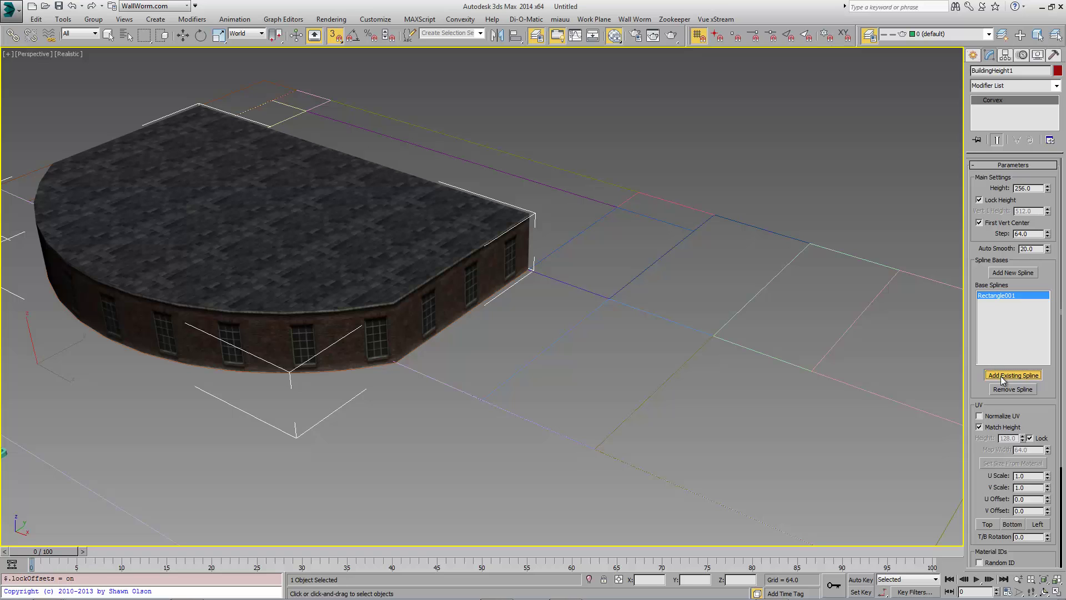
pyautogui.click(1002, 378)
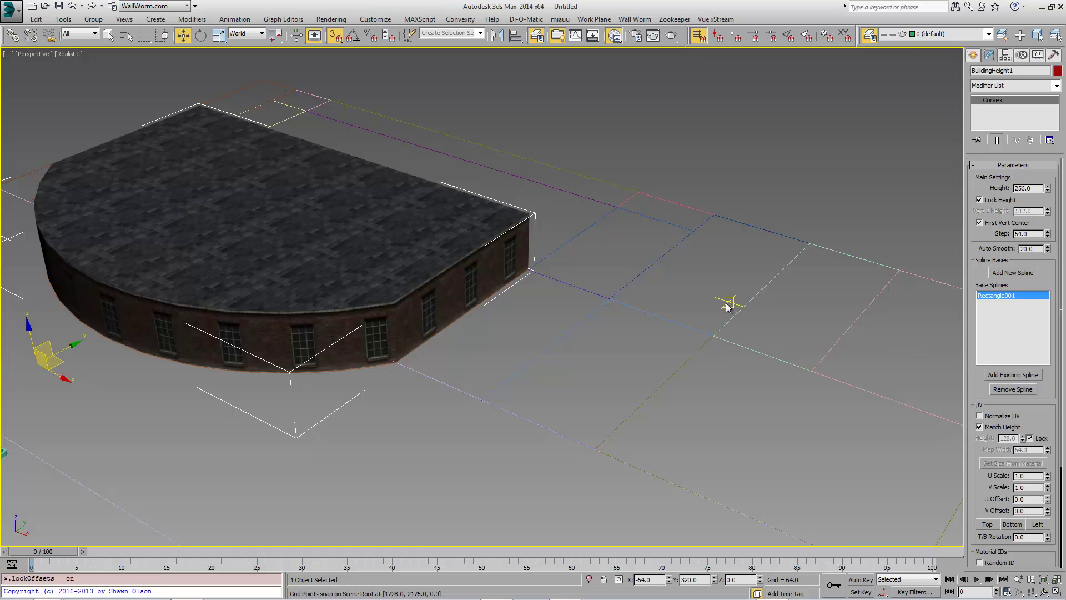
pyautogui.keyDown('alt'); pyautogui.moveTo(726, 301); pyautogui.dragTo(744, 293, button='middle'); pyautogui.keyUp('alt')
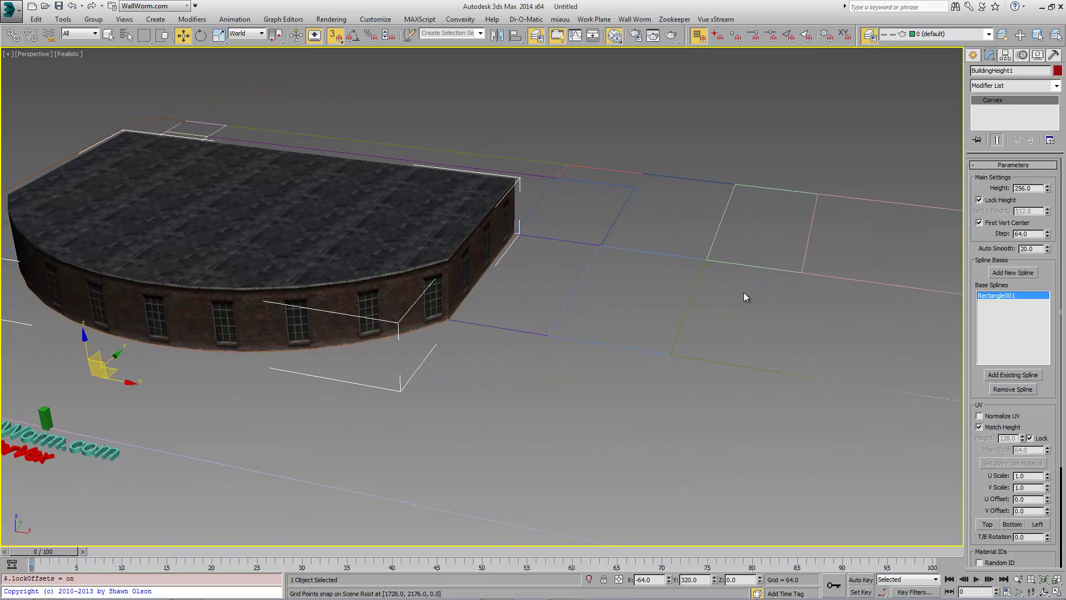
# Select the parametric rectangle shapes of the layout and convert them all to editable splines.
pyautogui.click(682, 179)
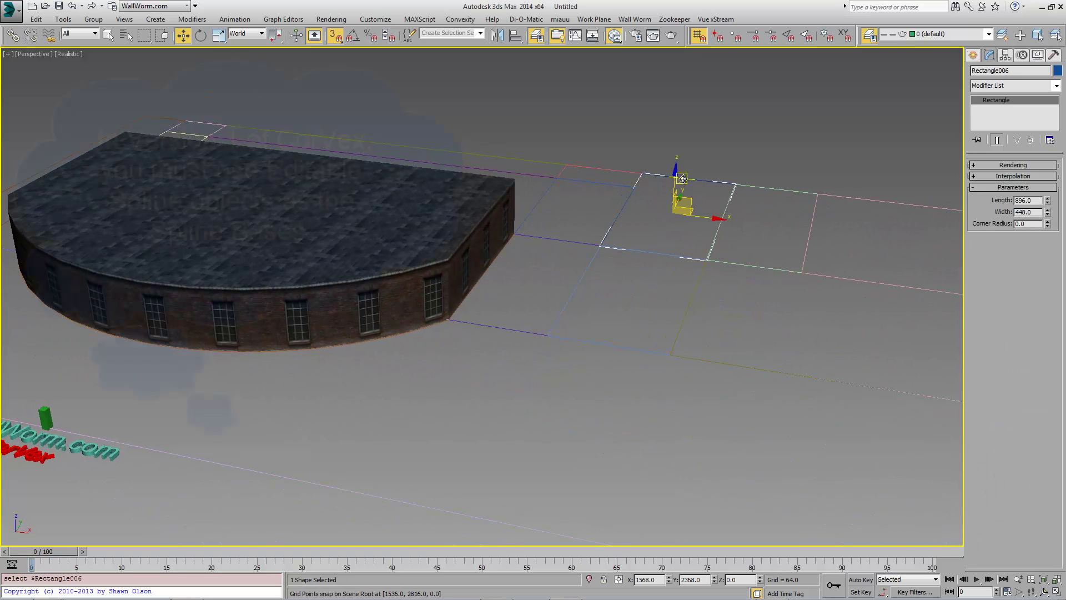
pyautogui.moveTo(682, 178); pyautogui.dragTo(518, 206, button='middle')
pyautogui.moveTo(907, 78); pyautogui.dragTo(372, 450)
pyautogui.scroll(-3, 400, 428)
pyautogui.moveTo(406, 411); pyautogui.dragTo(564, 345, button='middle')
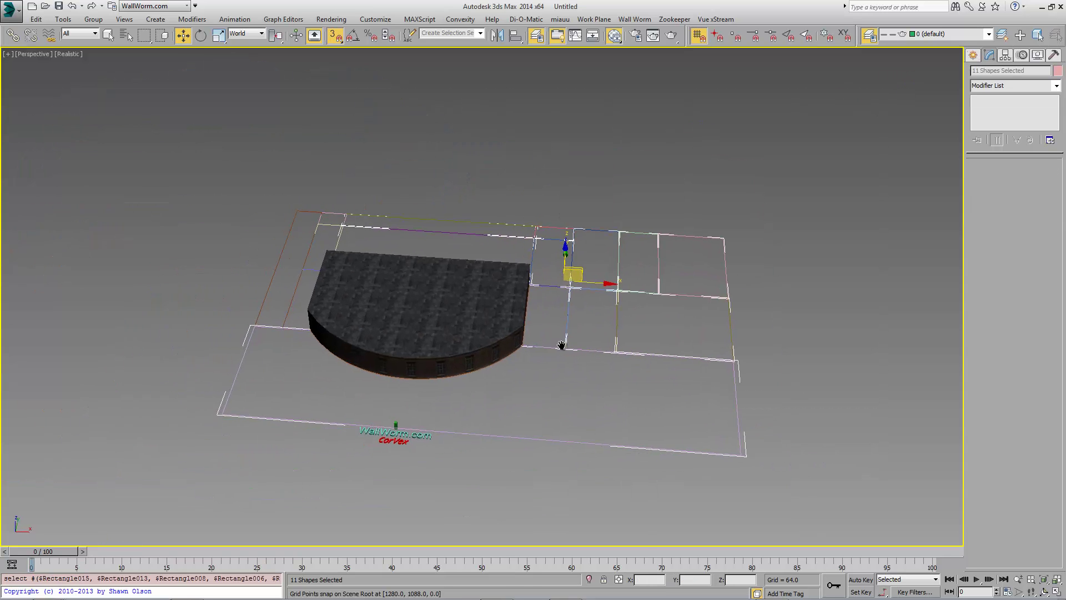
pyautogui.keyDown('ctrl'); pyautogui.moveTo(233, 168); pyautogui.dragTo(474, 231); pyautogui.keyUp('ctrl')
pyautogui.moveTo(210, 247); pyautogui.dragTo(271, 326)
pyautogui.keyDown('ctrl'); pyautogui.moveTo(308, 361); pyautogui.dragTo(308, 361); pyautogui.keyUp('ctrl')
pyautogui.keyDown('ctrl'); pyautogui.moveTo(248, 255); pyautogui.dragTo(307, 278); pyautogui.keyUp('ctrl')
pyautogui.rightClick(568, 239)
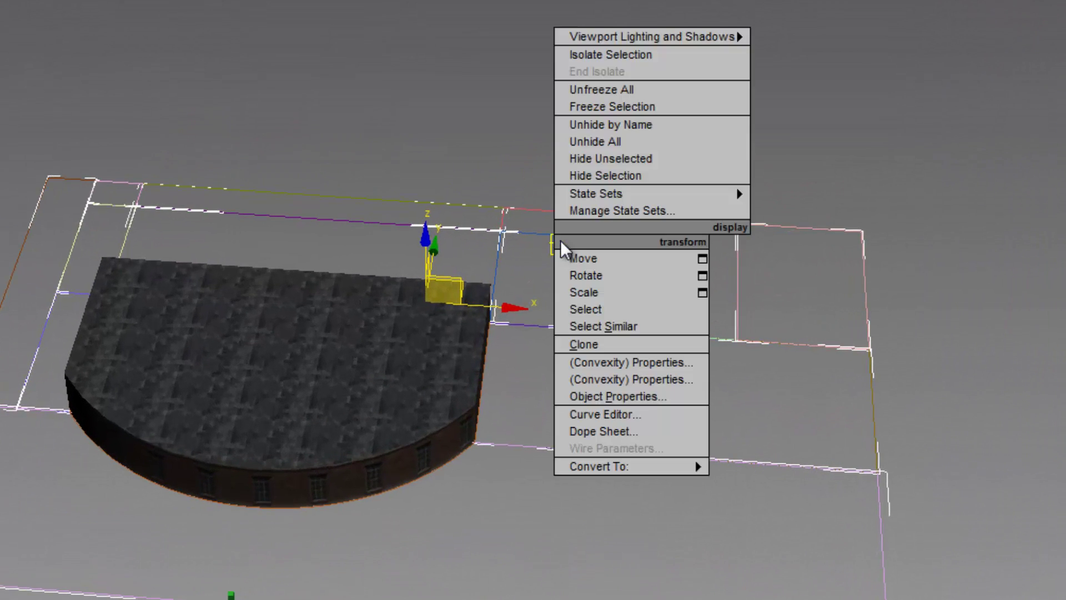
pyautogui.moveTo(629, 471)
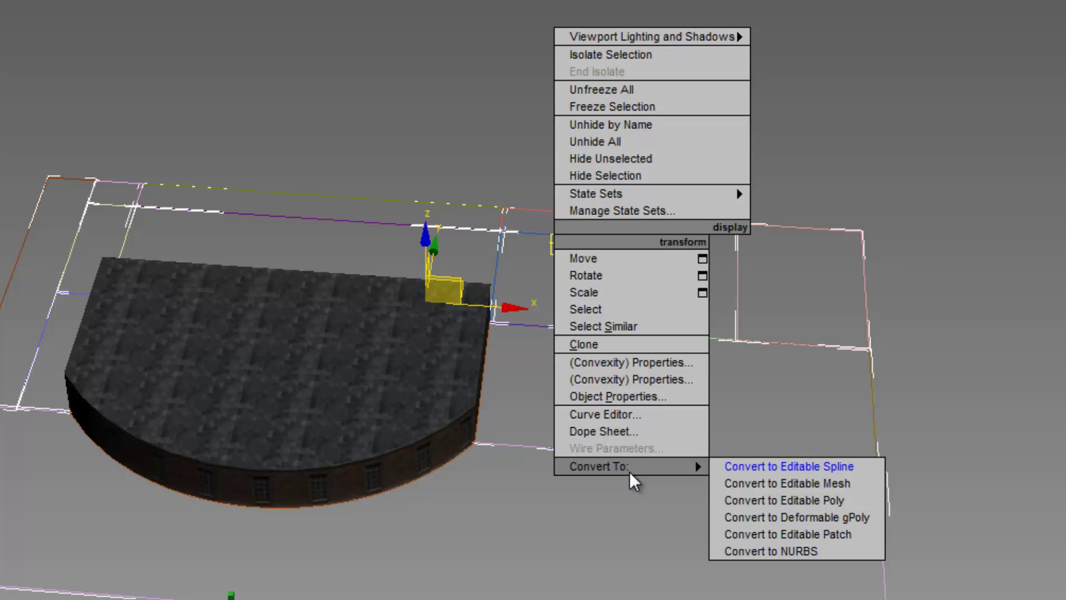
pyautogui.click(775, 469)
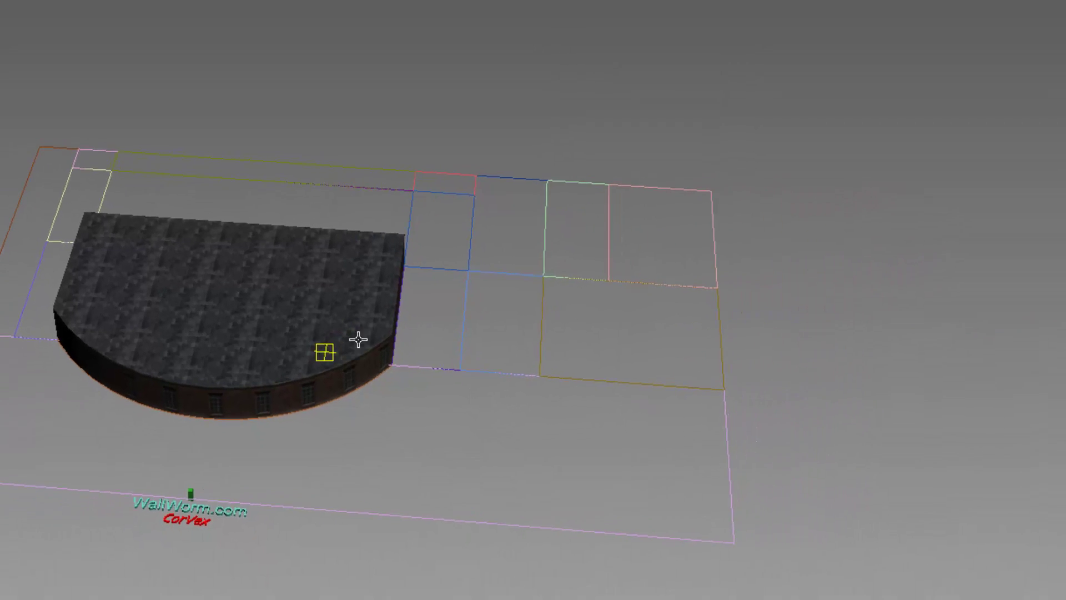
# Add the long narrow Rectangle002 behind the curved building as an existing base spline of BuildingHeight1.
pyautogui.scroll(3, 450, 255)
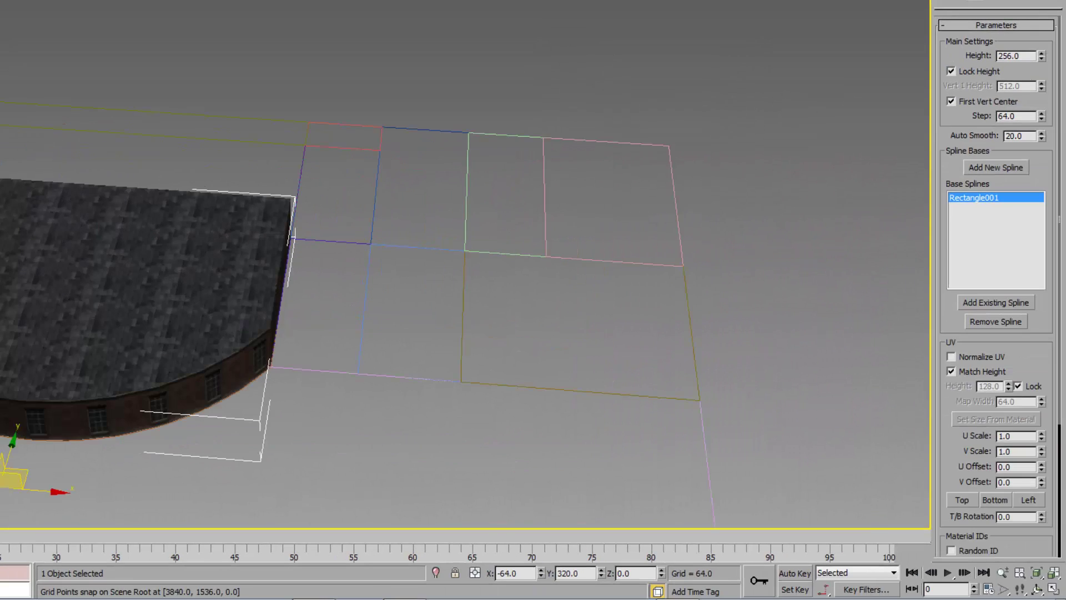
pyautogui.click(996, 303)
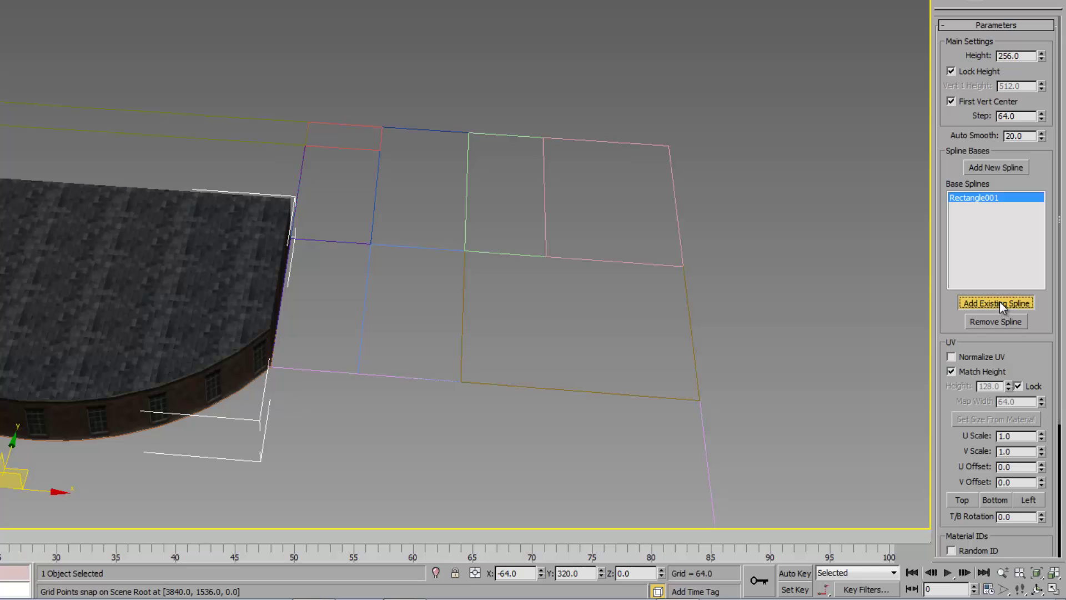
pyautogui.click(258, 119)
pyautogui.moveTo(362, 179); pyautogui.dragTo(335, 180, button='middle')
pyautogui.scroll(3, 341, 182)
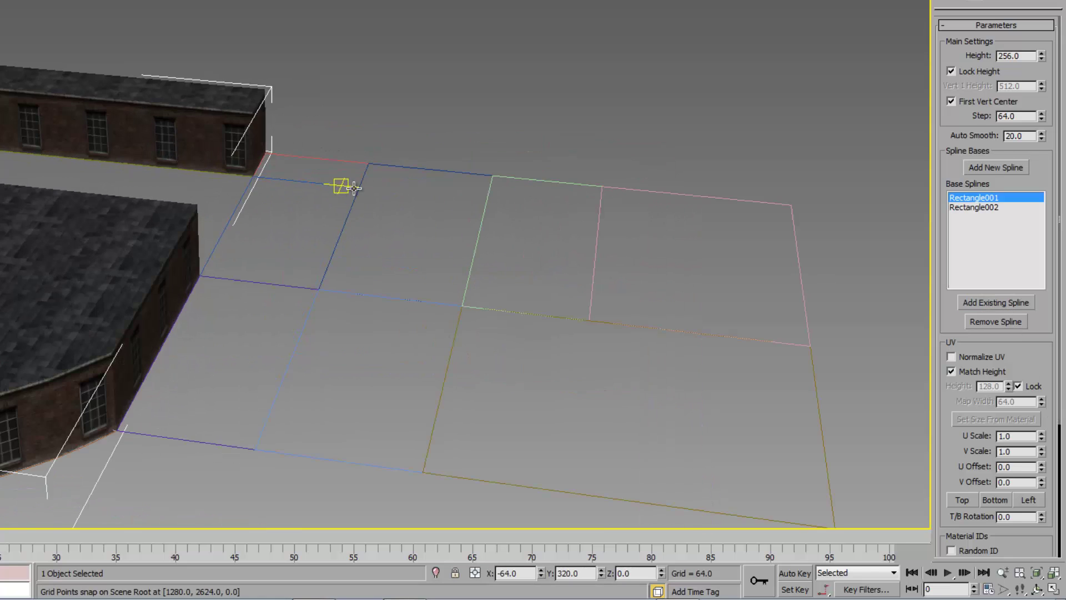
# Add Rectangle014 as an existing base spline of BuildingHeight1, and remove it from the base spline list again.
pyautogui.click(1001, 304)
pyautogui.click(557, 154)
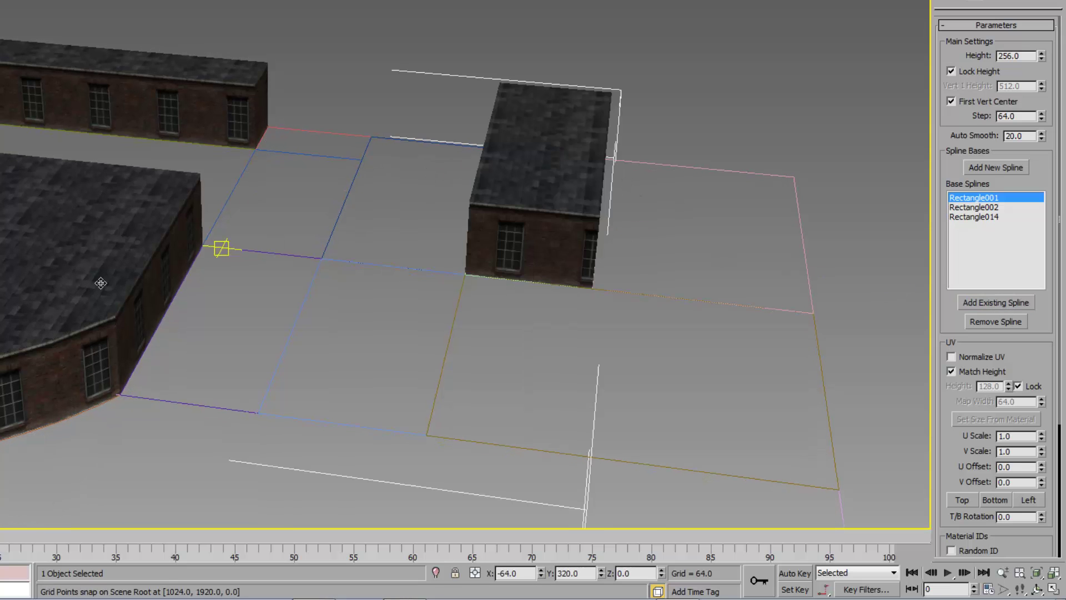
pyautogui.moveTo(115, 278); pyautogui.dragTo(649, 317, button='middle')
pyautogui.scroll(-4, 639, 304)
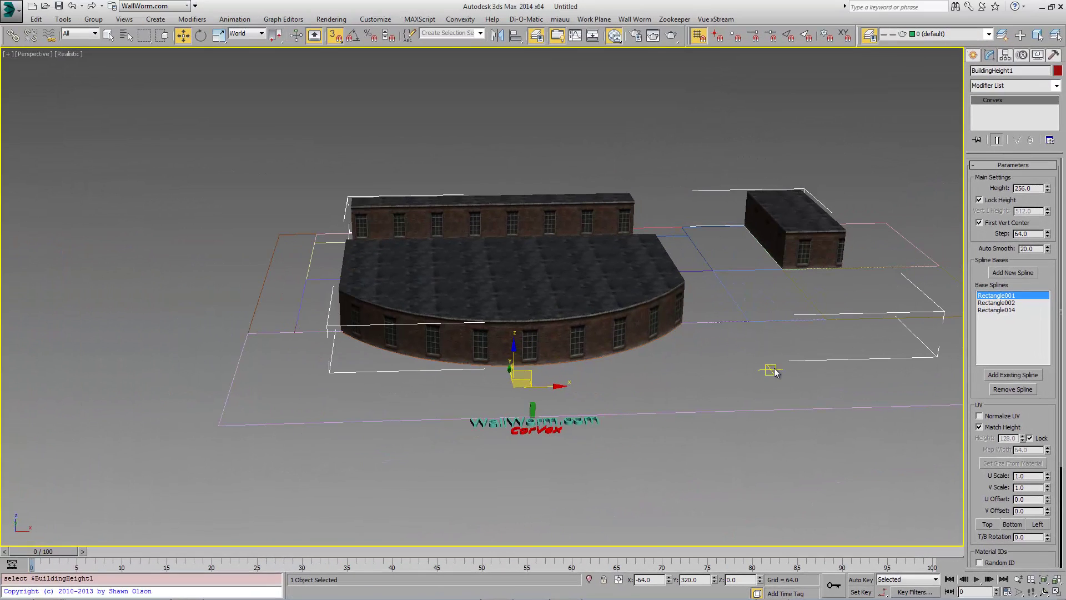
pyautogui.moveTo(790, 464); pyautogui.dragTo(720, 482, button='middle')
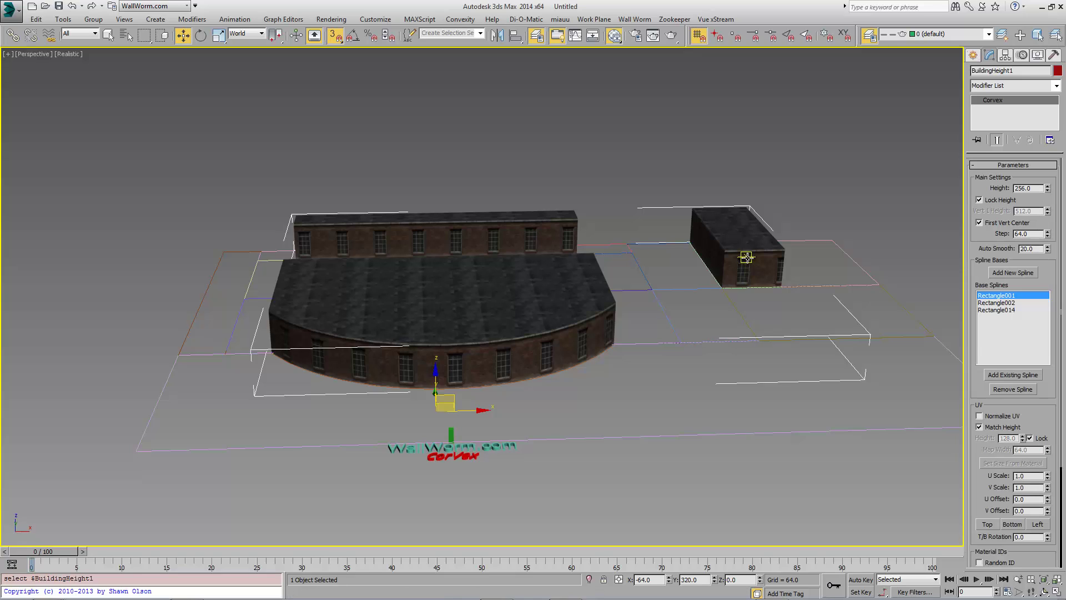
pyautogui.click(1001, 310)
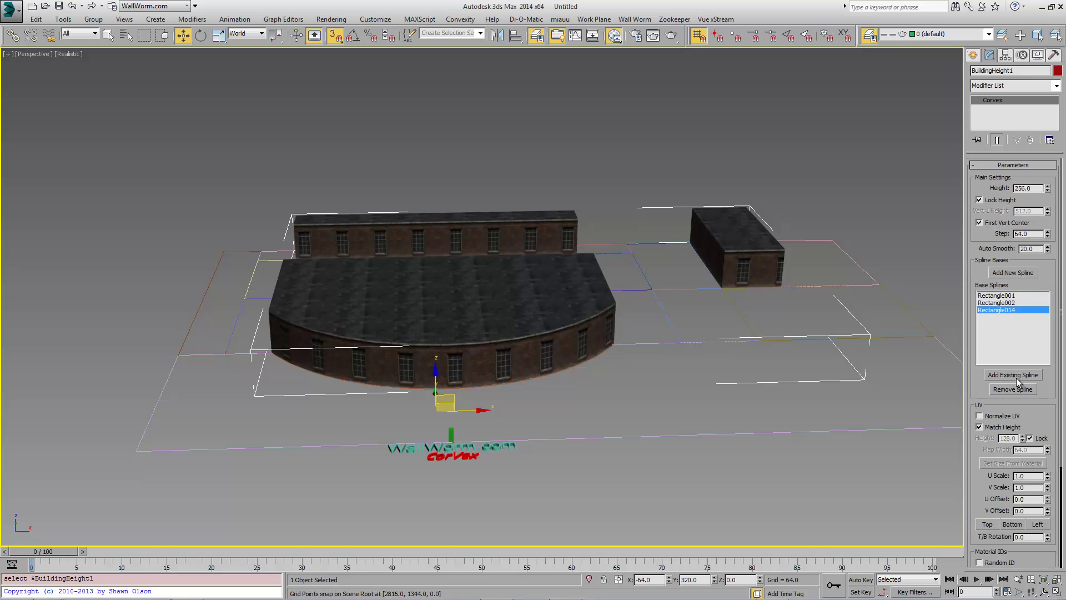
pyautogui.click(1012, 390)
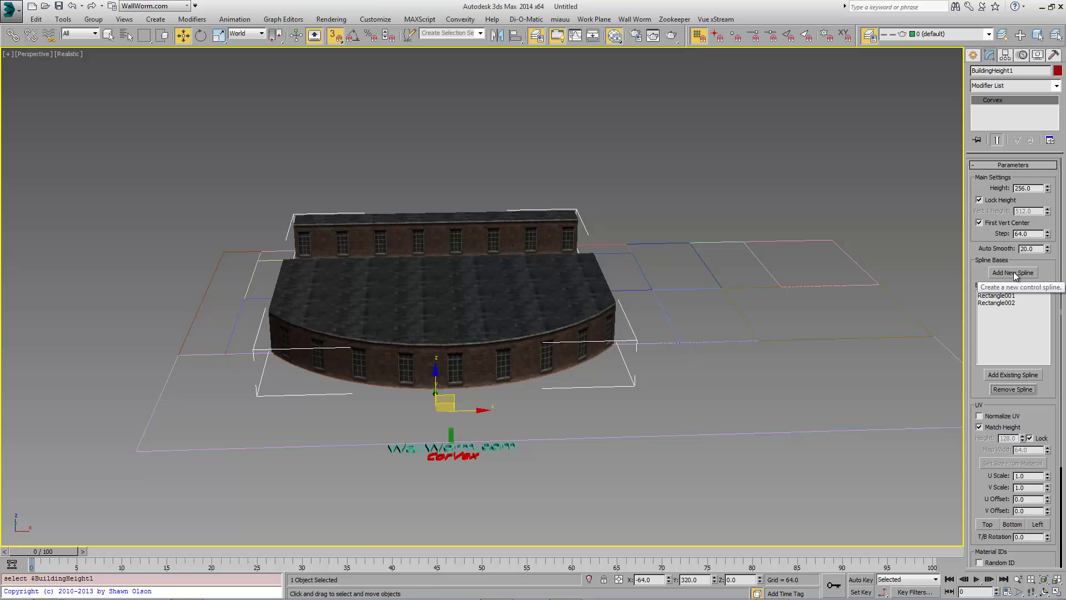
# Add the existing spline Rectangle006, between the long building and the far-end lots, to BuildingHeight1.
pyautogui.click(1012, 375)
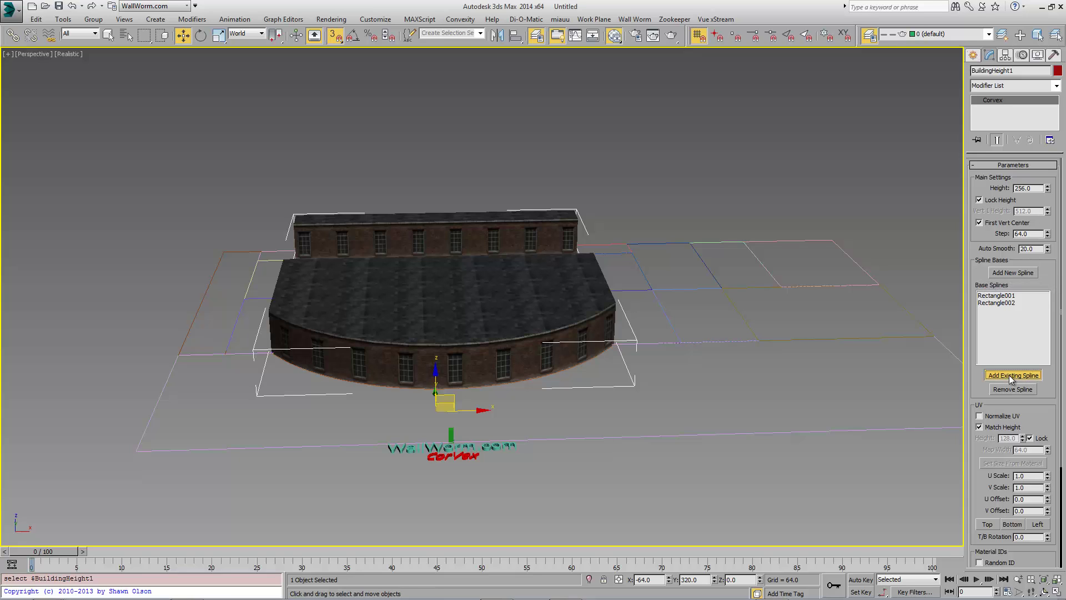
pyautogui.click(659, 243)
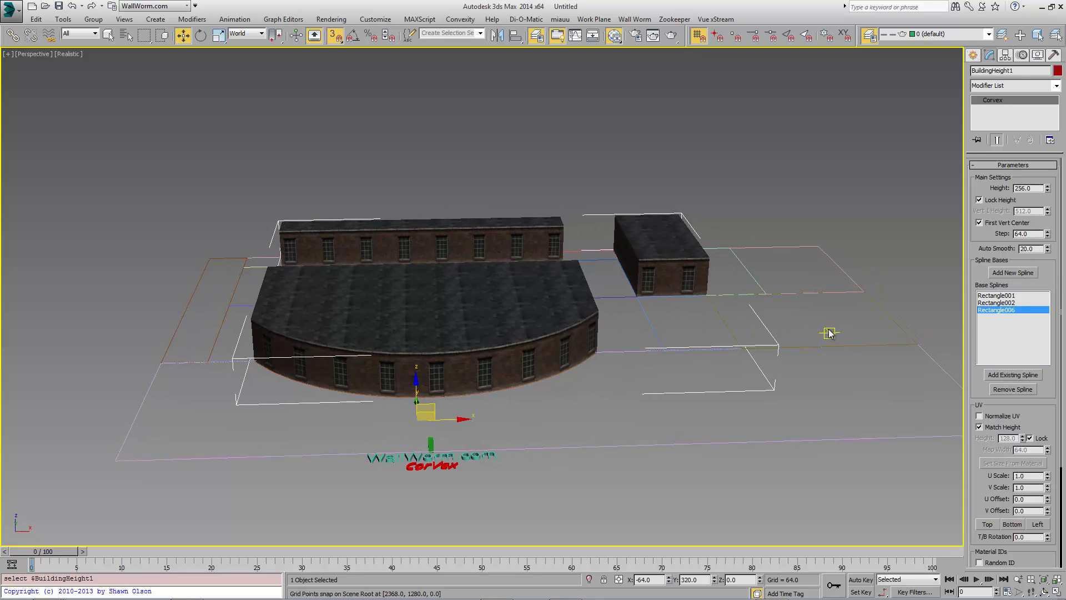
# Create a second CorVex object in front of the layout at about X 1344, Y -448 and rename it BuildingHeight2.
pyautogui.click(974, 56)
pyautogui.click(1037, 138)
pyautogui.click(737, 486)
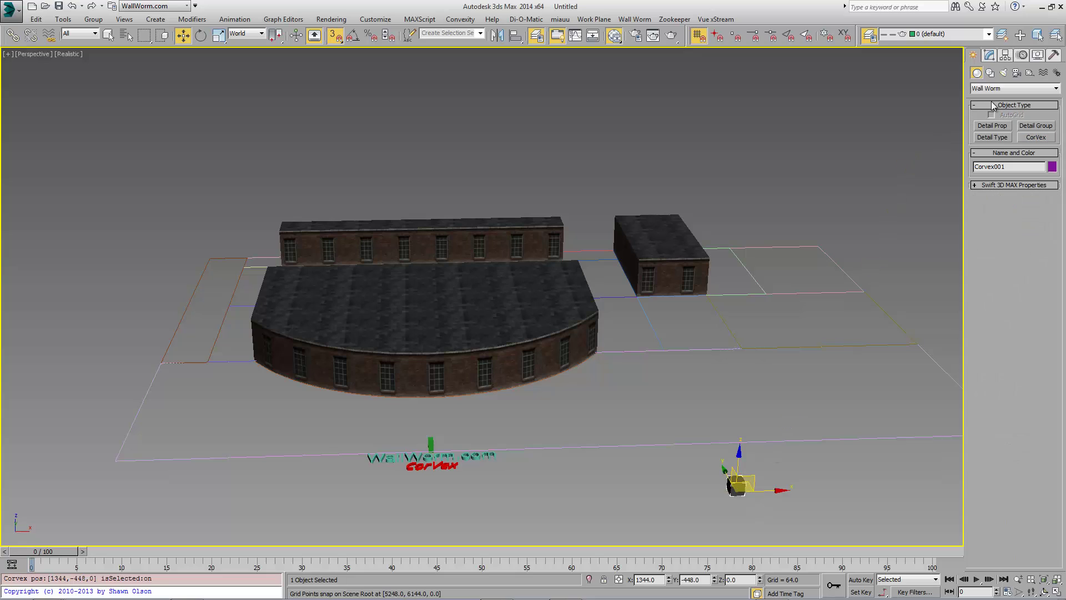
pyautogui.click(989, 55)
pyautogui.moveTo(1003, 71); pyautogui.dragTo(839, 74)
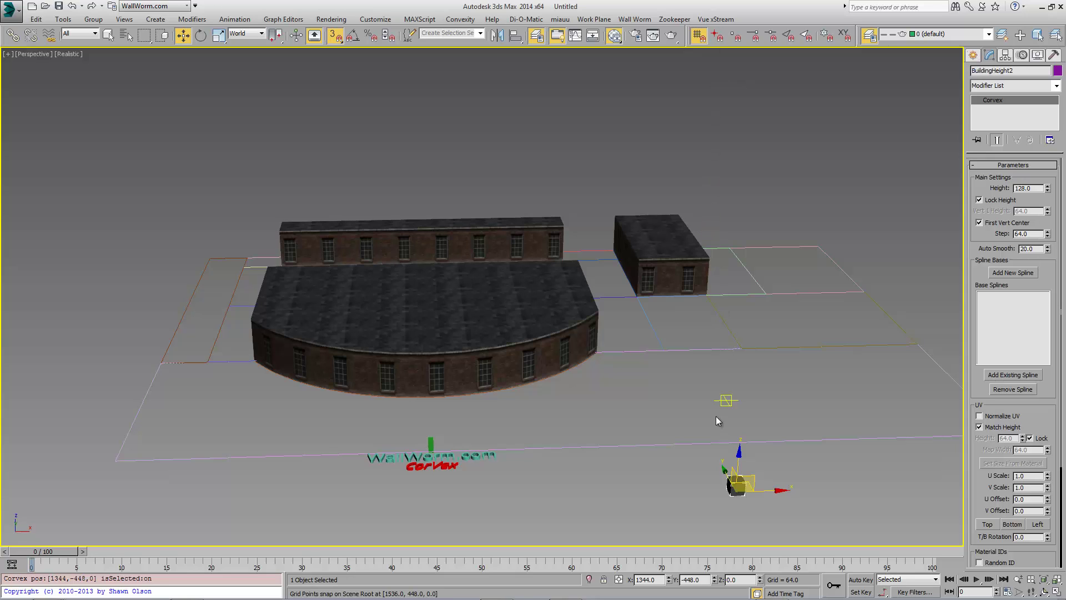
pyautogui.moveTo(712, 421); pyautogui.dragTo(705, 411, button='middle')
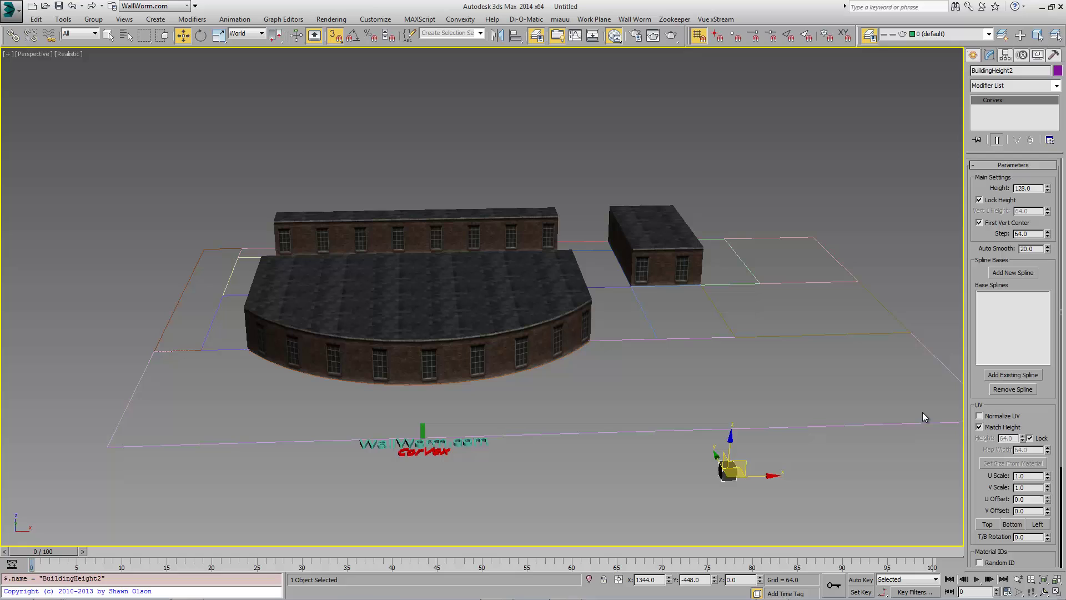
# Add the existing far-end rectangle spline Rectangle015 as a base spline of BuildingHeight2.
pyautogui.click(1016, 375)
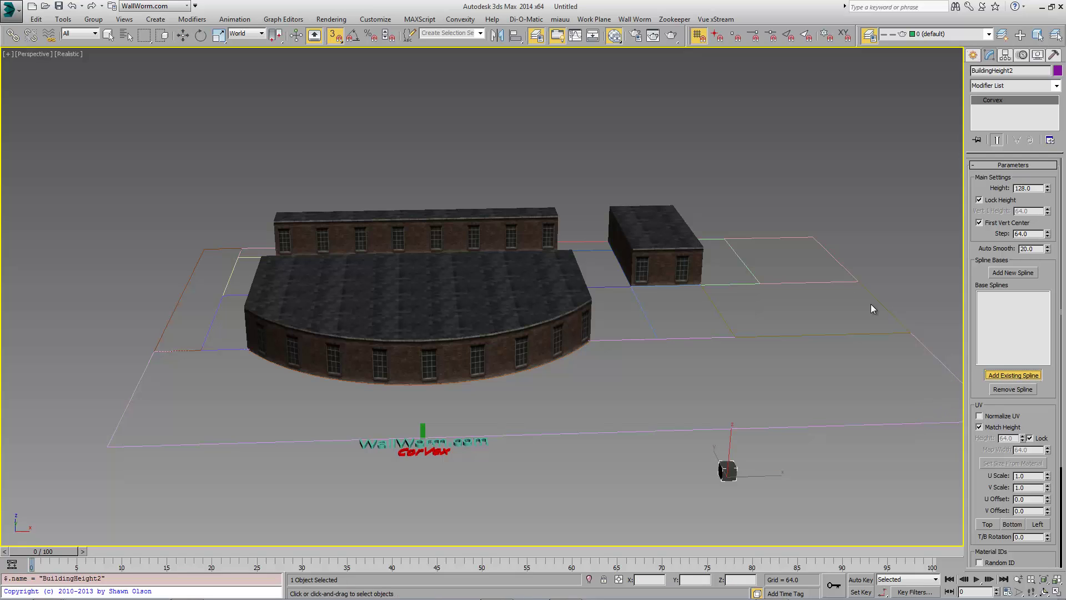
pyautogui.click(800, 238)
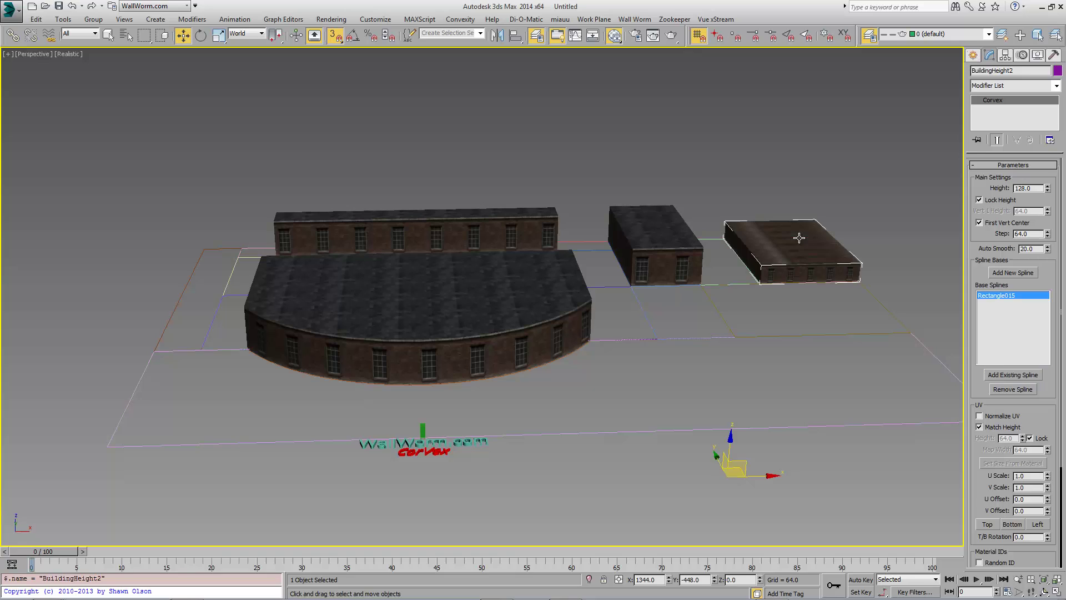
# Add the existing spline Rectangle012, outlining the narrow lot beside the curved building, to BuildingHeight2 and set the object's height to 512.
pyautogui.click(195, 264)
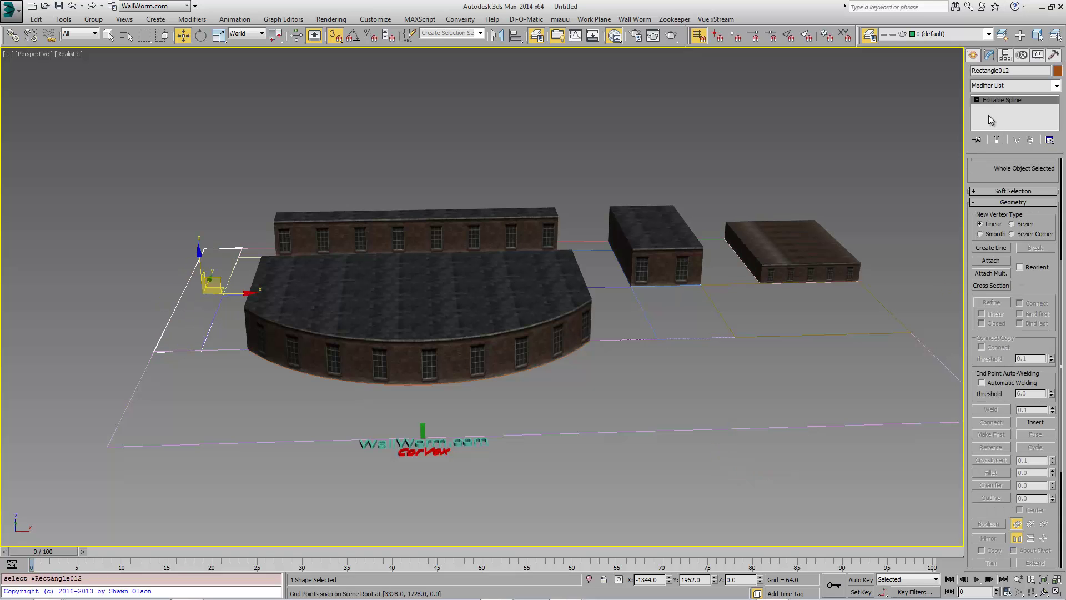
pyautogui.click(757, 236)
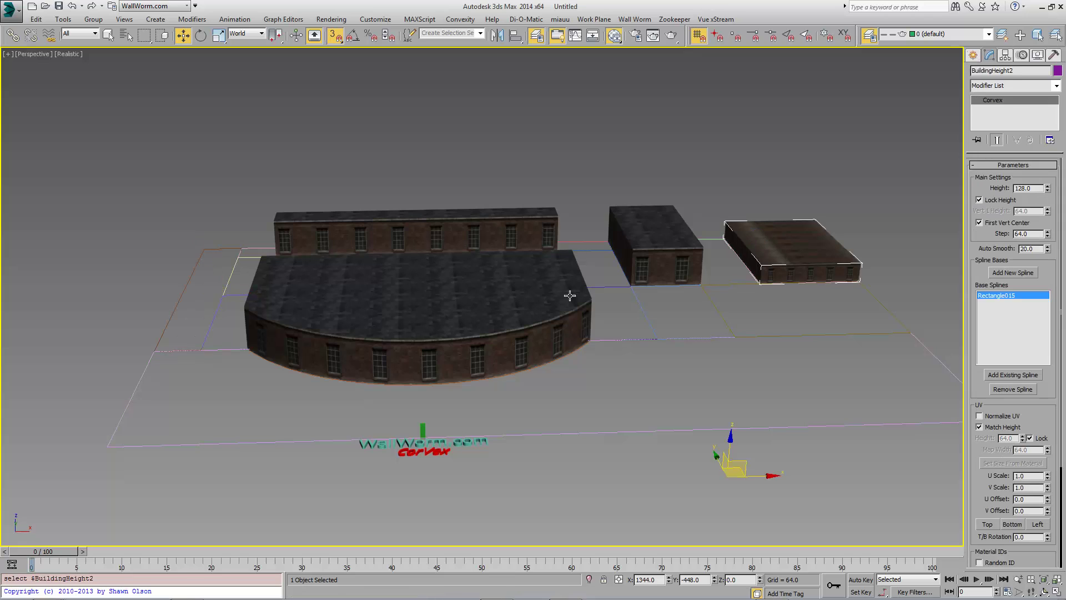
pyautogui.click(452, 330)
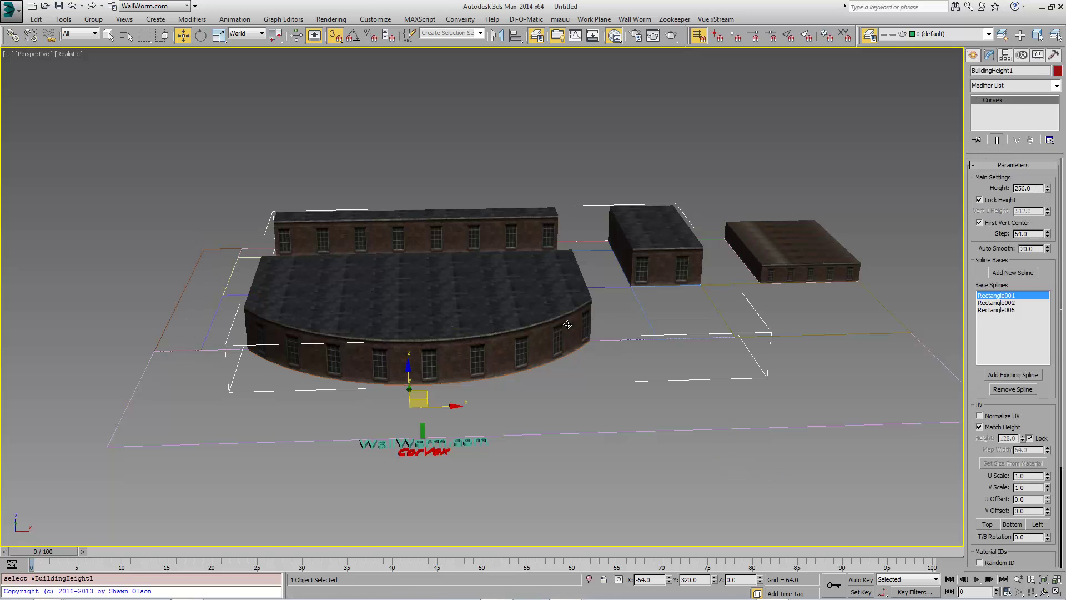
pyautogui.click(807, 260)
pyautogui.click(1014, 375)
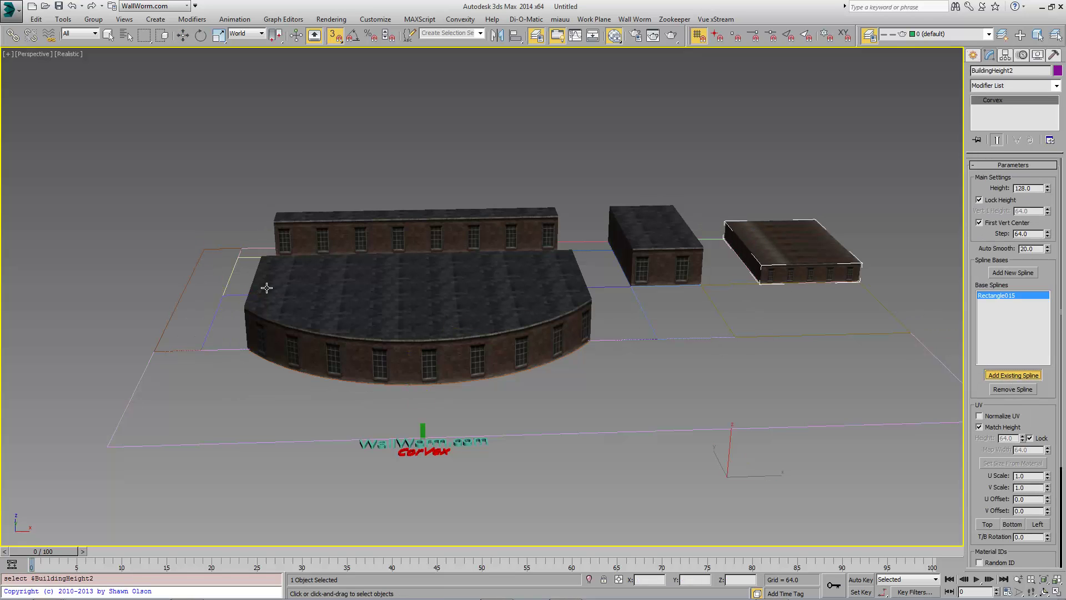
pyautogui.click(185, 286)
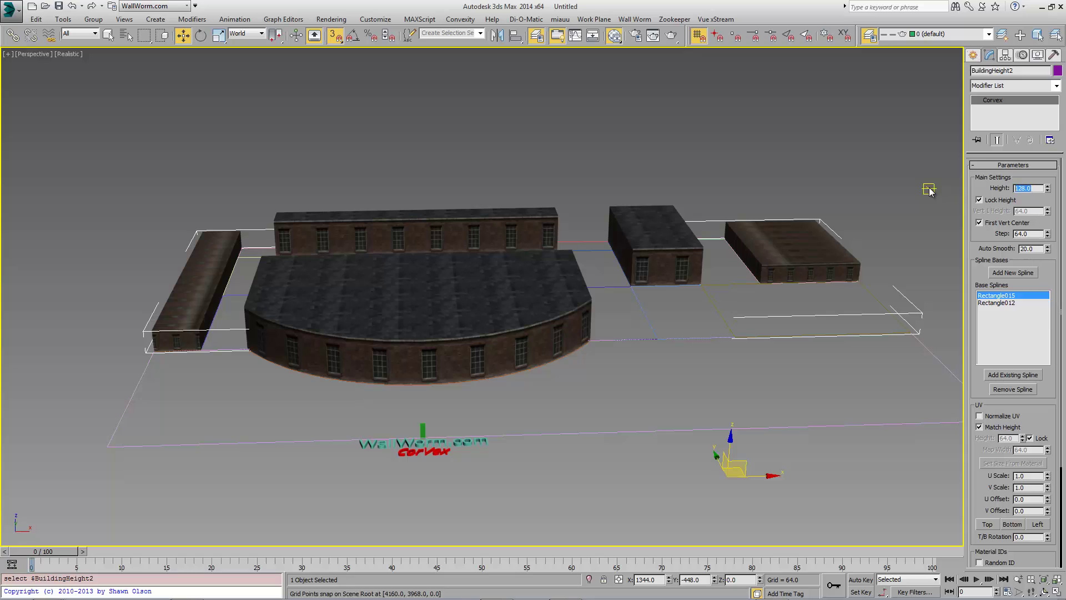
pyautogui.write('512')
pyautogui.press('Return')
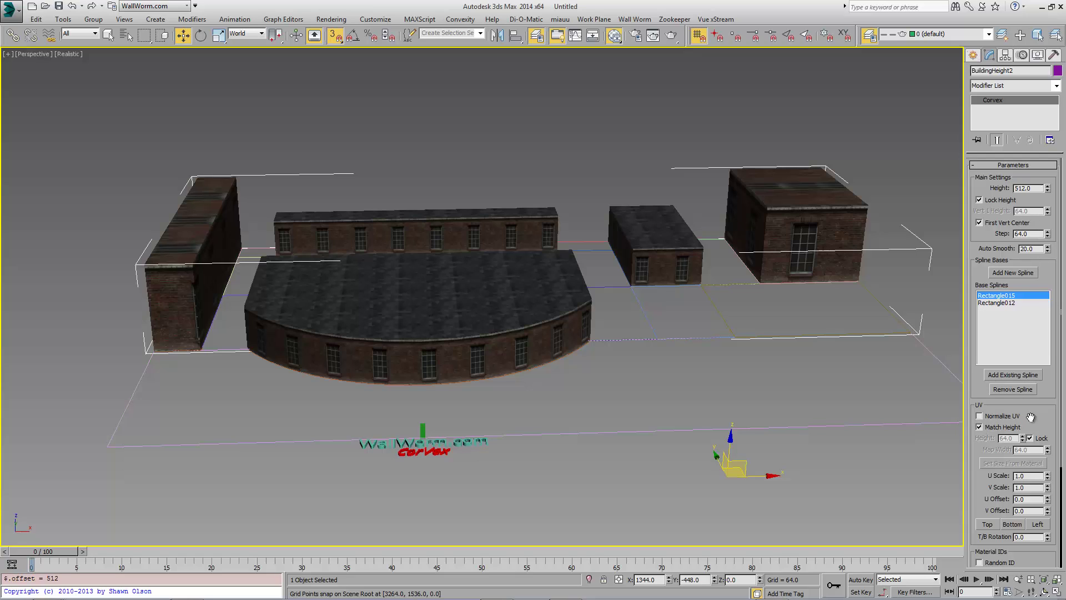
# Turn off Match Height for BuildingHeight2 and set its UV height to 256.
pyautogui.moveTo(1031, 417); pyautogui.dragTo(1031, 340)
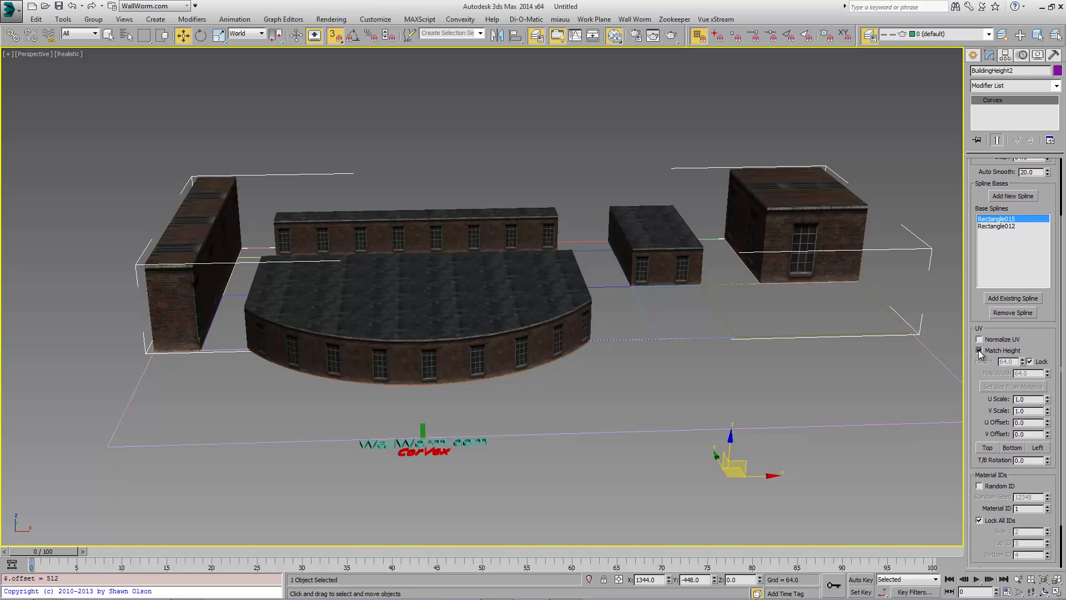
pyautogui.click(980, 350)
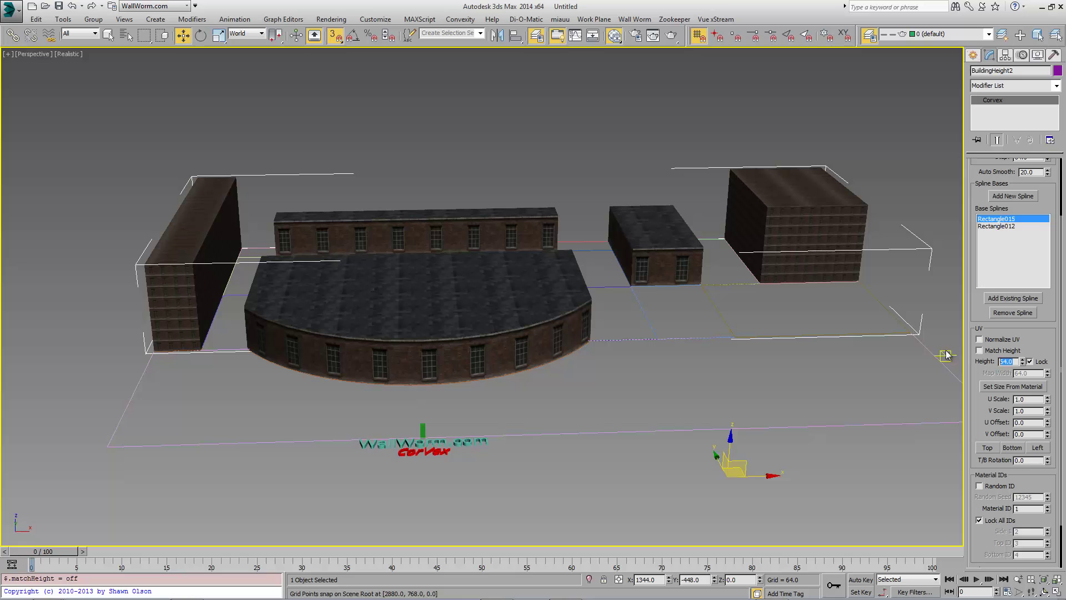
pyautogui.write('256')
pyautogui.press('Return')
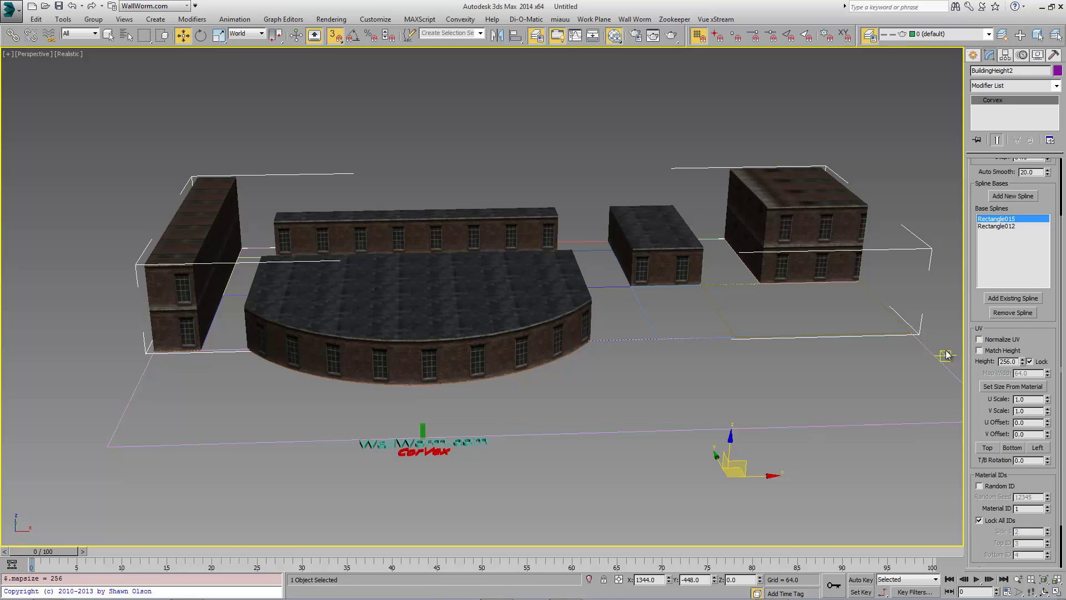
# Create a third CorVex object in front of the layout at about X 640, Y -576 and rename it Ground.
pyautogui.keyDown('alt'); pyautogui.moveTo(657, 339); pyautogui.dragTo(731, 317, button='middle'); pyautogui.keyUp('alt')
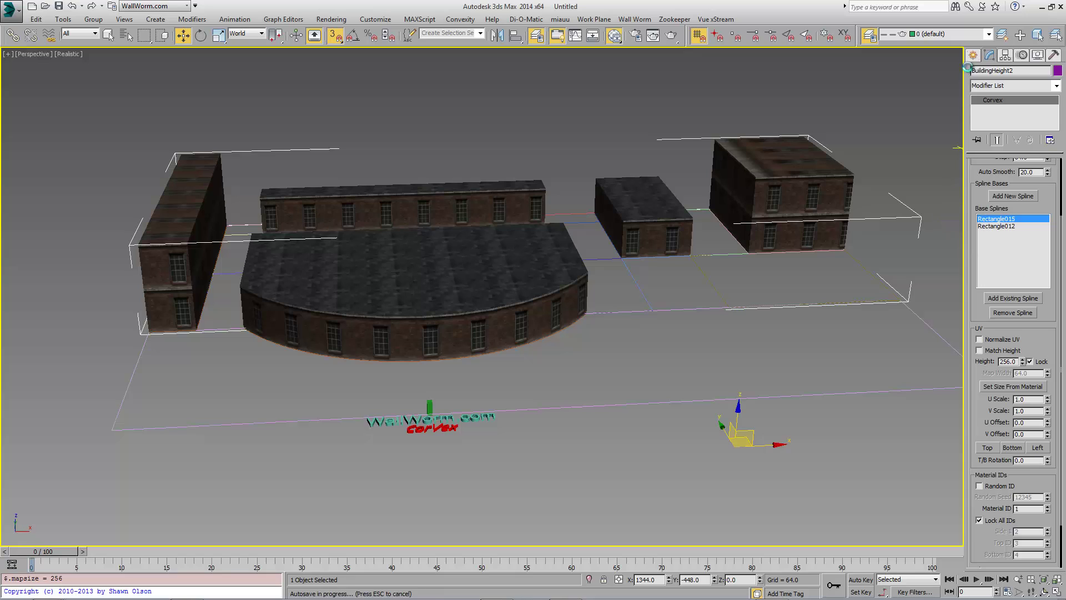
pyautogui.click(972, 57)
pyautogui.click(1036, 137)
pyautogui.click(586, 464)
pyautogui.click(996, 89)
pyautogui.click(983, 87)
pyautogui.click(990, 55)
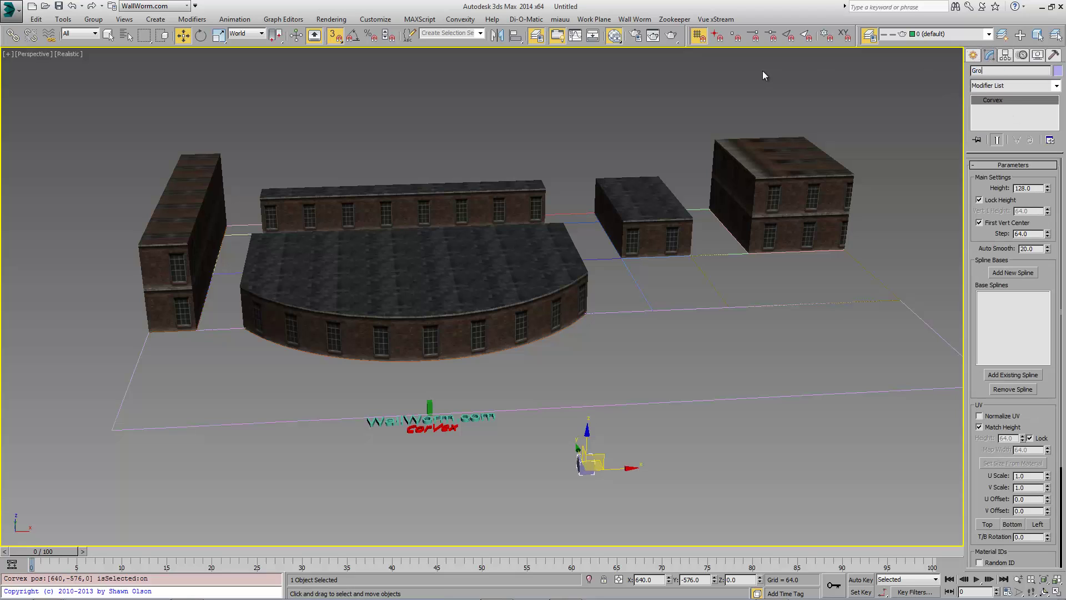
pyautogui.press('Return')
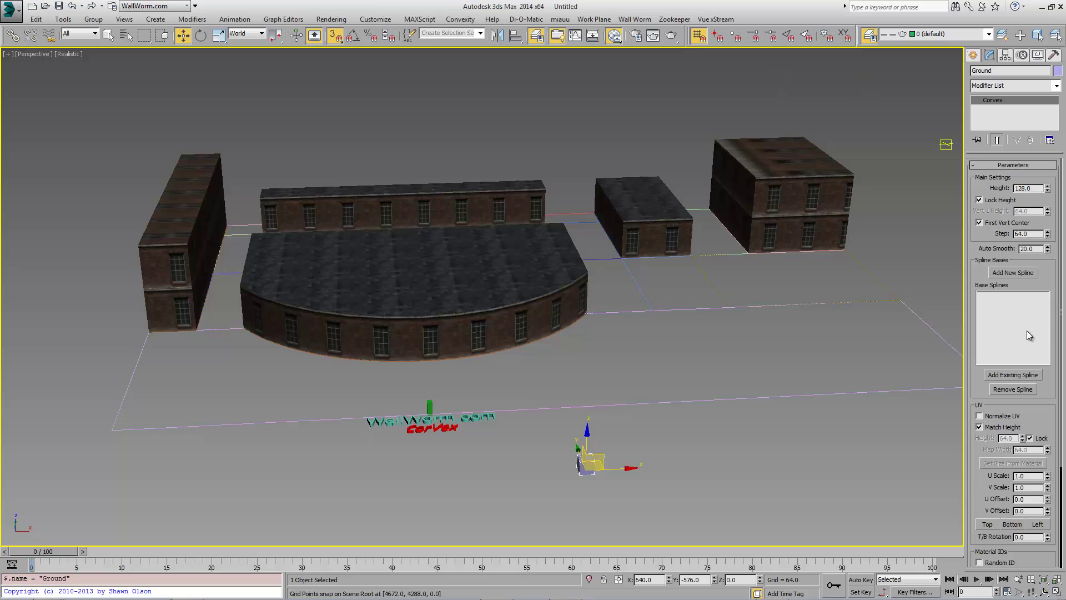
# Add the existing splines of all remaining lots between and around the buildings, starting with Rectangle004 and Rectangle005, as base splines of Ground.
pyautogui.click(1010, 377)
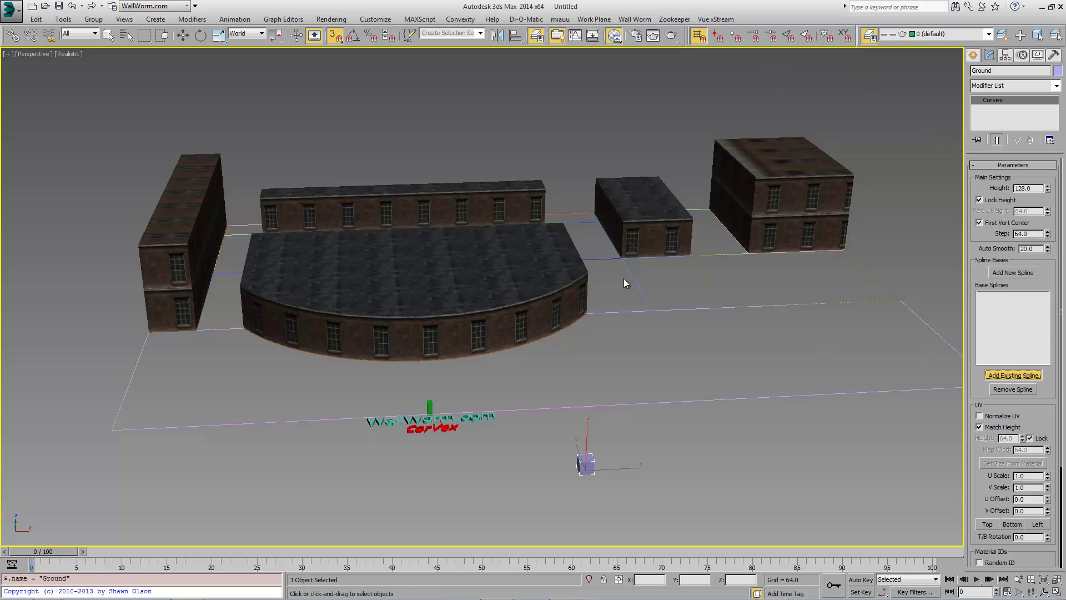
pyautogui.click(585, 223)
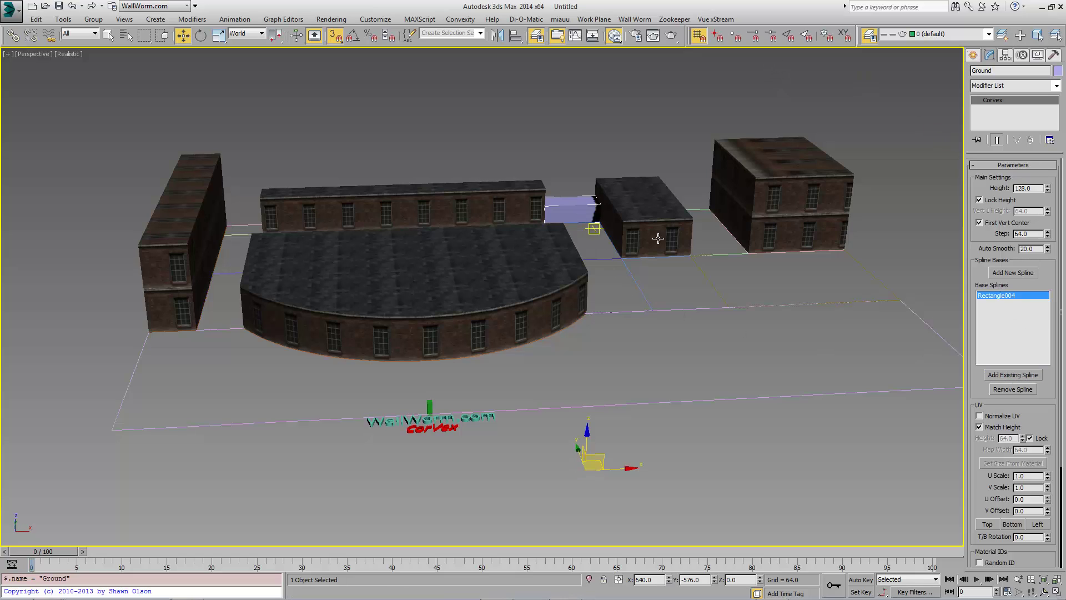
pyautogui.click(1016, 375)
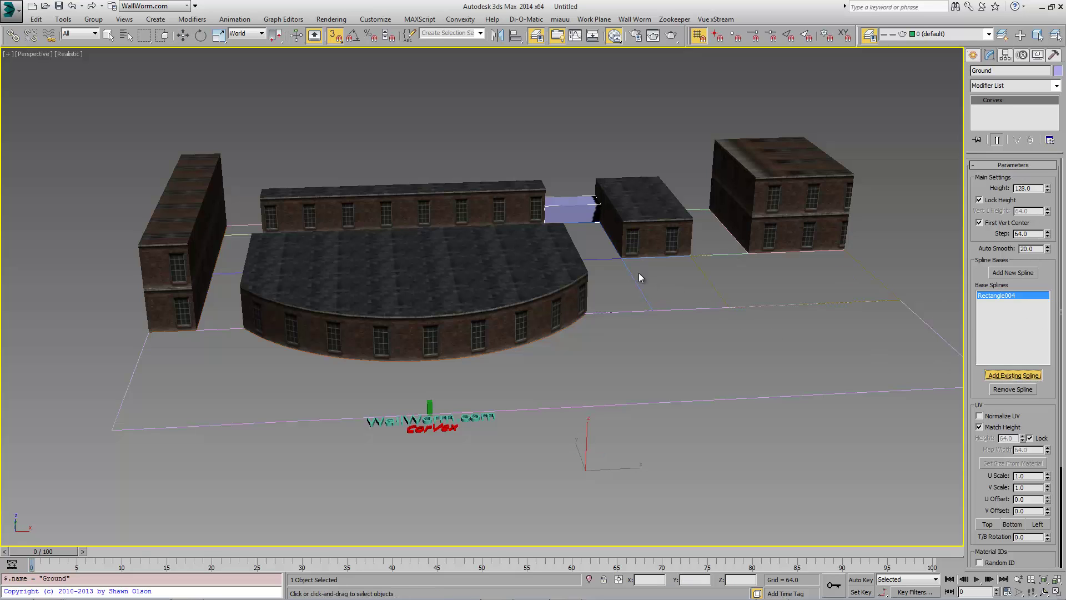
pyautogui.click(612, 257)
pyautogui.click(1021, 375)
pyautogui.click(634, 309)
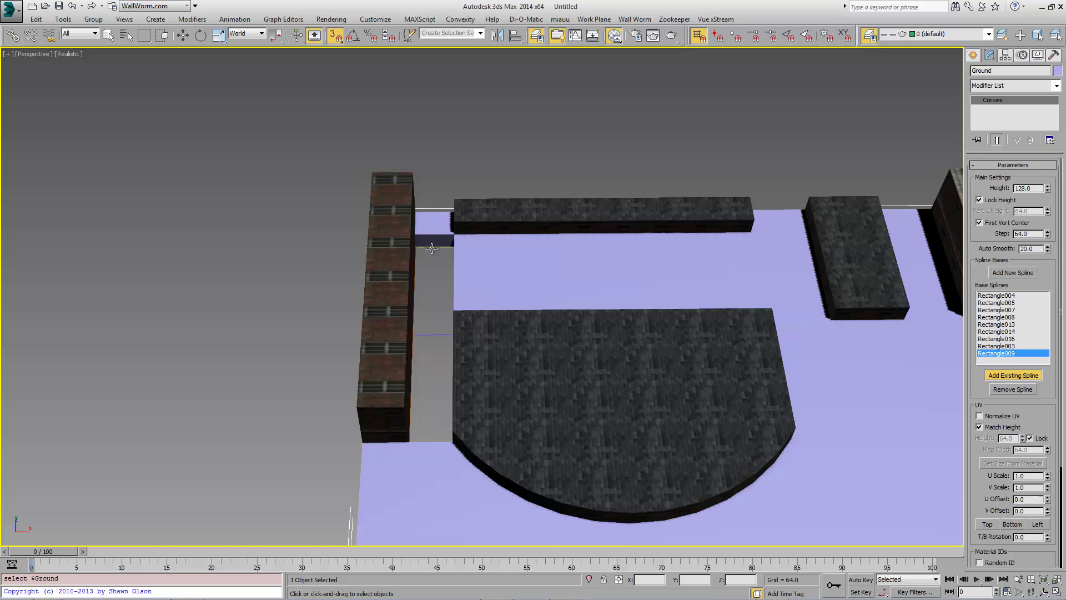
pyautogui.click(431, 248)
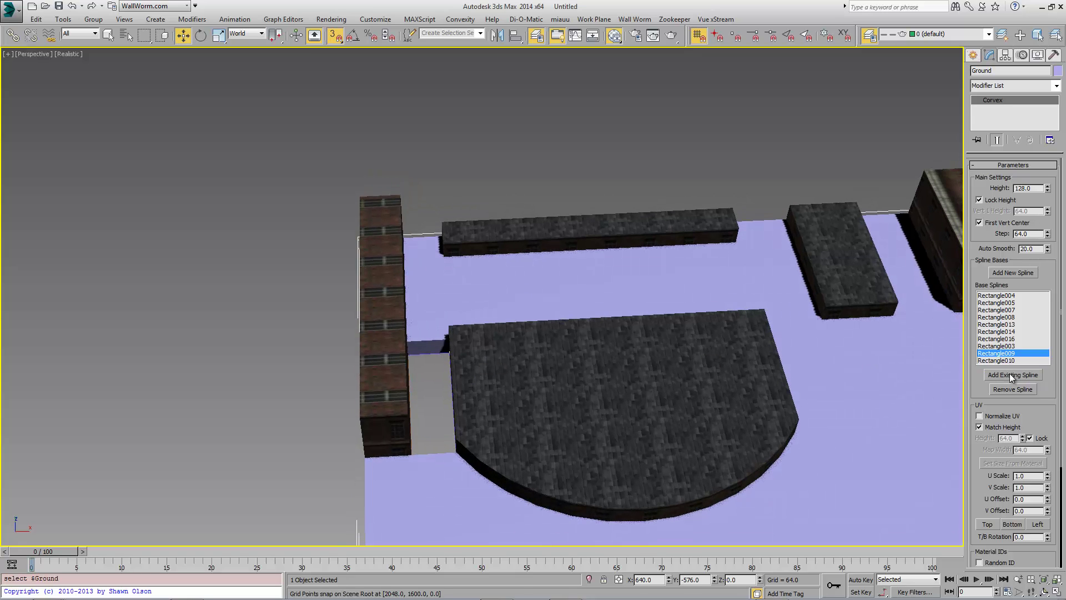
pyautogui.click(1012, 375)
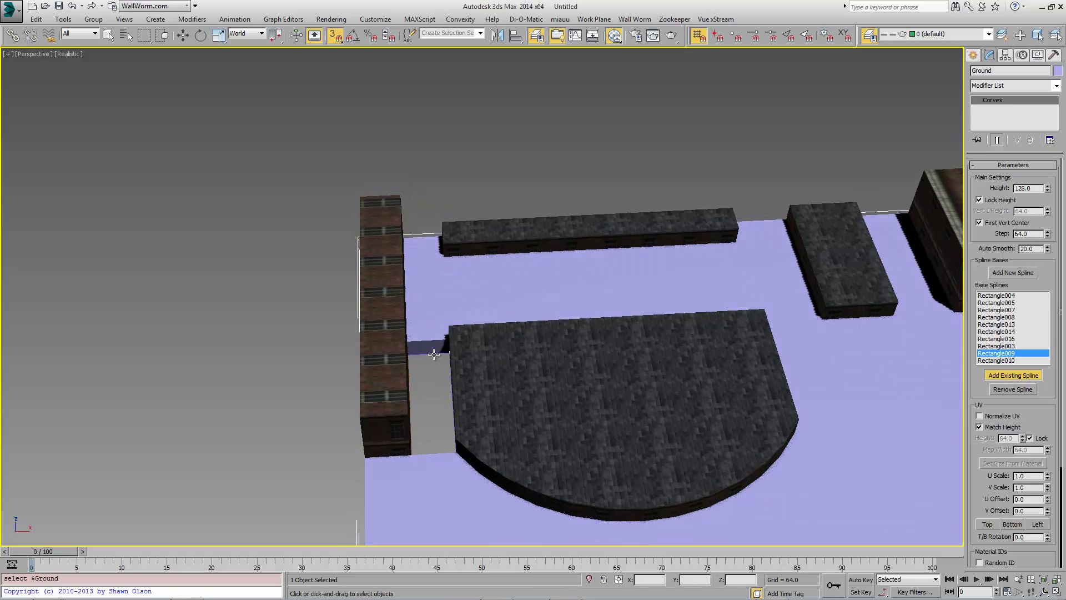
pyautogui.click(434, 355)
# Set Ground's height to -64 so that it extrudes downward from the layout splines.
pyautogui.keyDown('alt'); pyautogui.moveTo(461, 369); pyautogui.dragTo(430, 314, button='middle'); pyautogui.keyUp('alt')
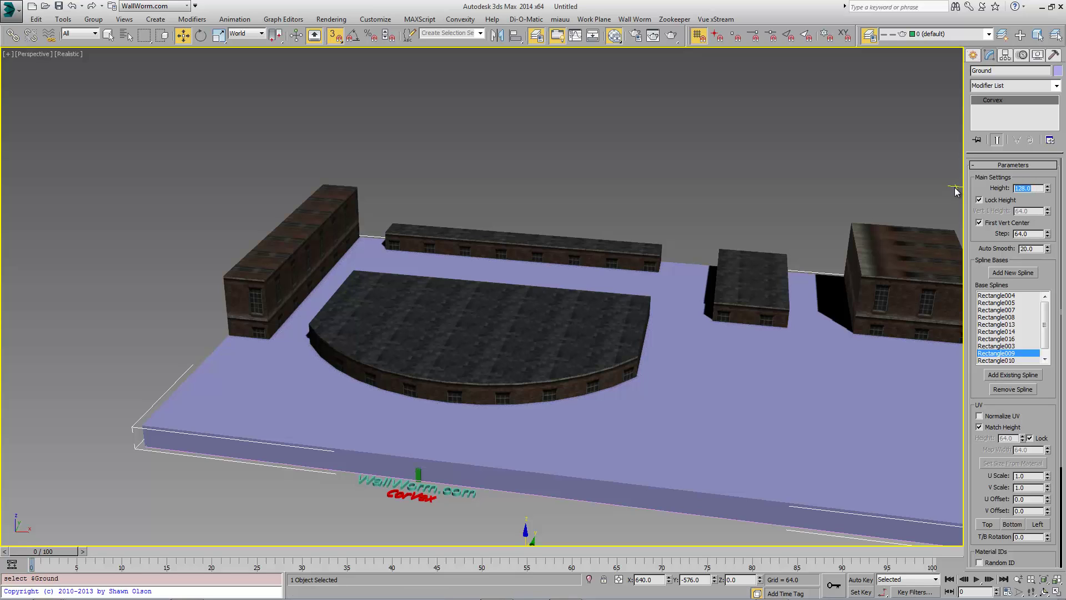
pyautogui.write('-64')
pyautogui.press('Return')
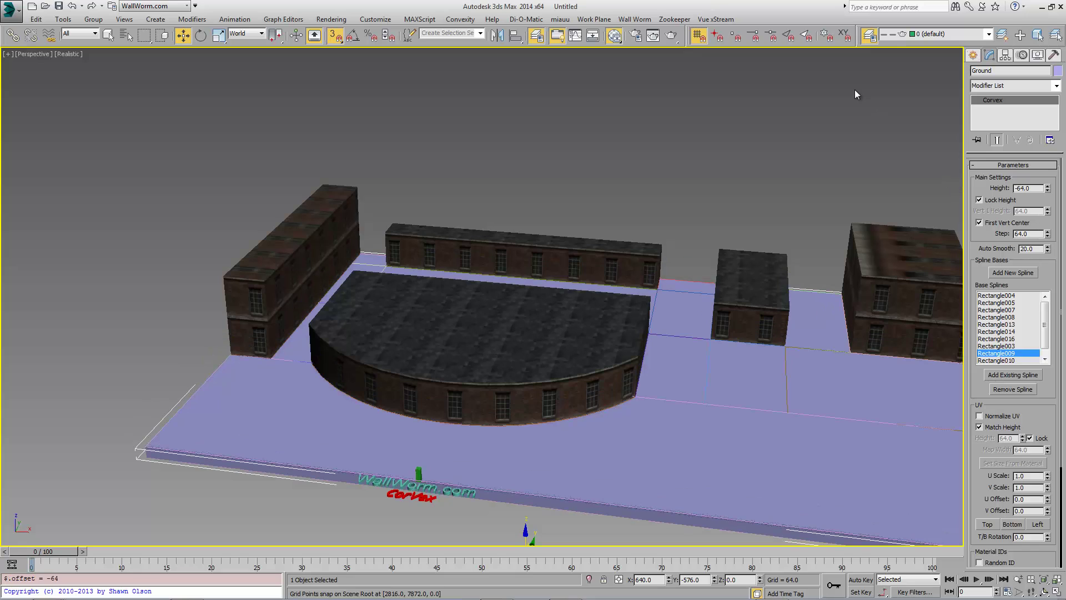
# With Match Height temporarily off, unlock Ground's map width from its height and take the 512 by 512 map size from the material.
pyautogui.moveTo(542, 280); pyautogui.dragTo(501, 265, button='middle')
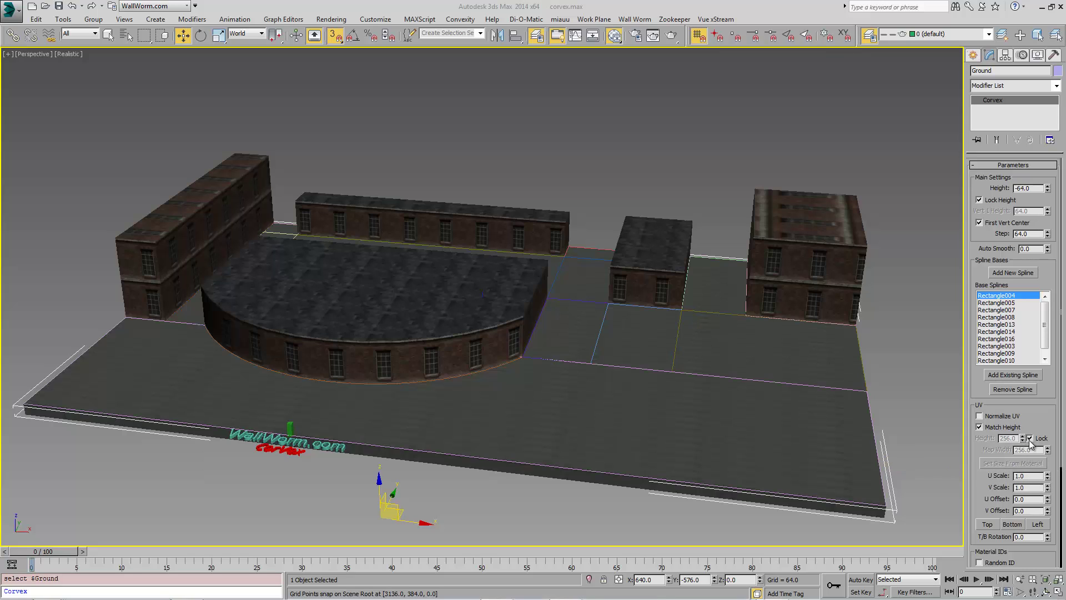
pyautogui.click(980, 427)
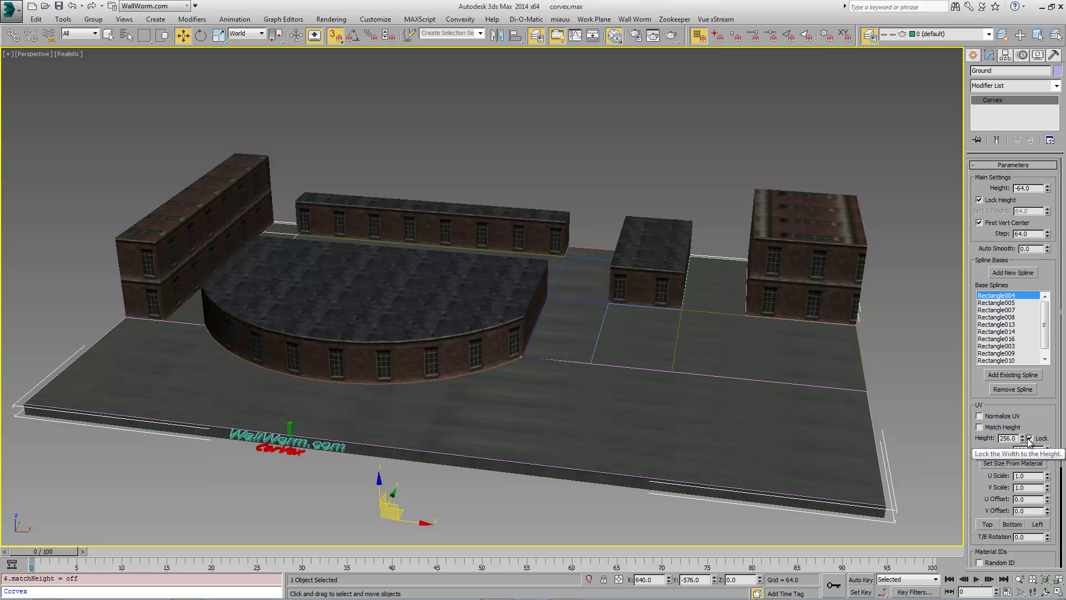
pyautogui.click(1031, 438)
pyautogui.click(1005, 465)
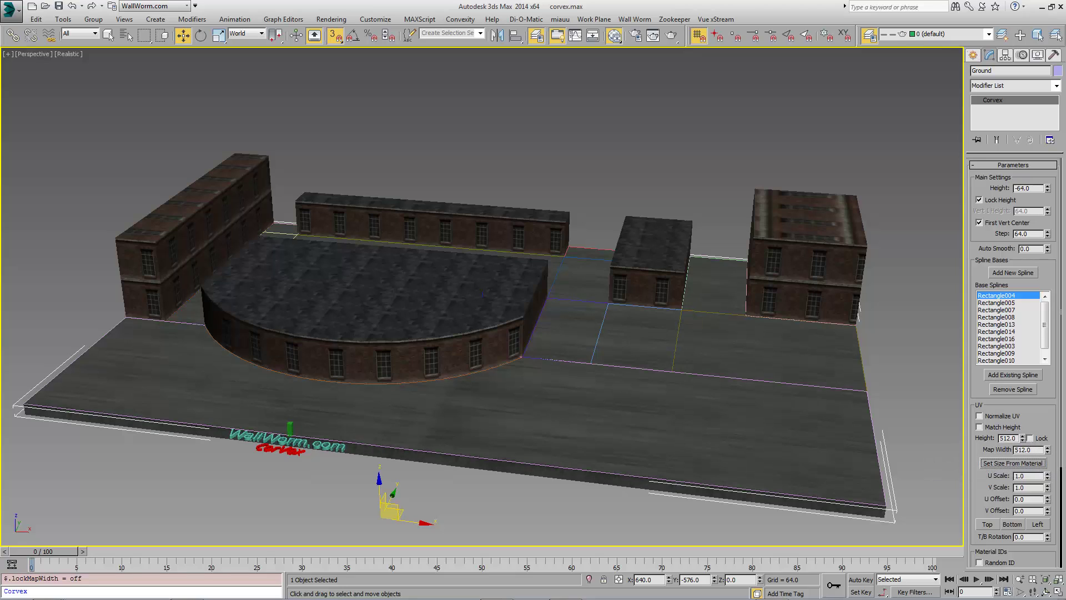
pyautogui.click(979, 427)
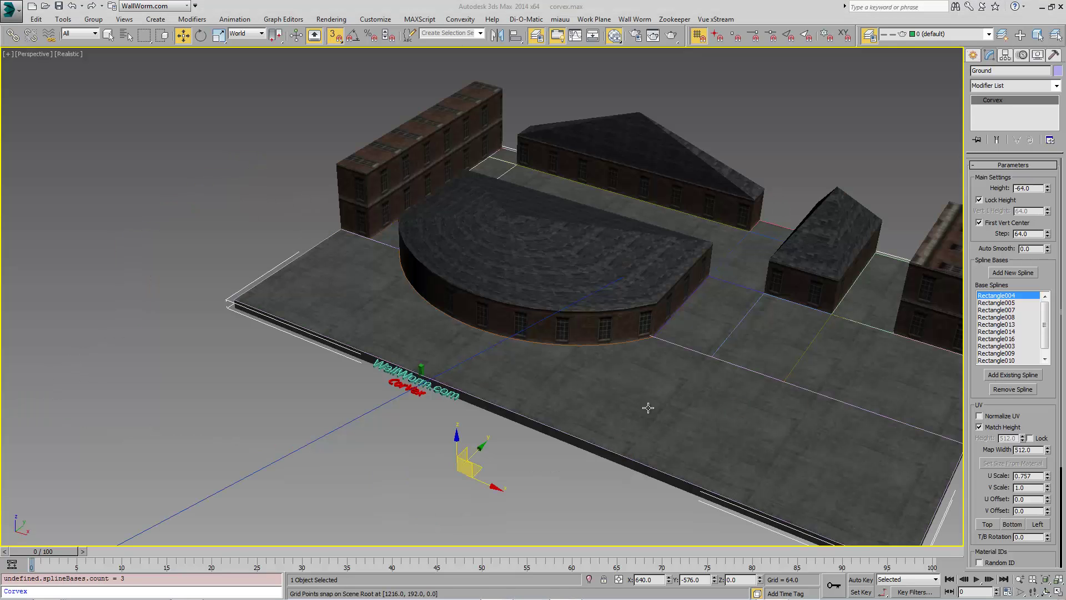
# Set Ground's U Scale to 0.462, V Scale to 1.117, U Offset to 0.684, V Offset to 0.4 and T/B Rotation to 92.1.
pyautogui.moveTo(703, 352); pyautogui.dragTo(626, 300, button='middle')
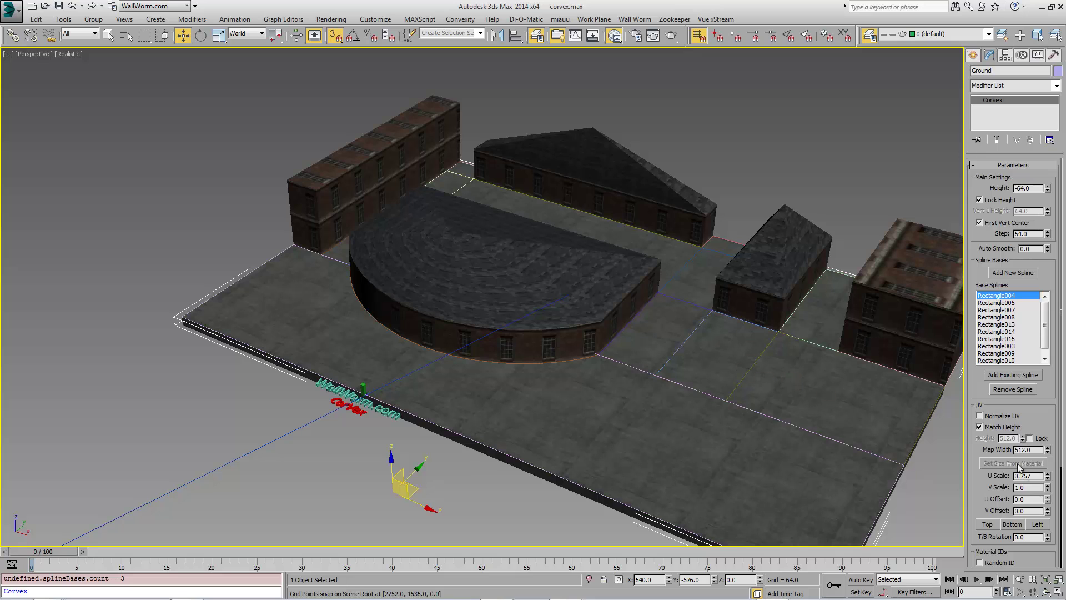
pyautogui.moveTo(1048, 478); pyautogui.dragTo(1056, 45)
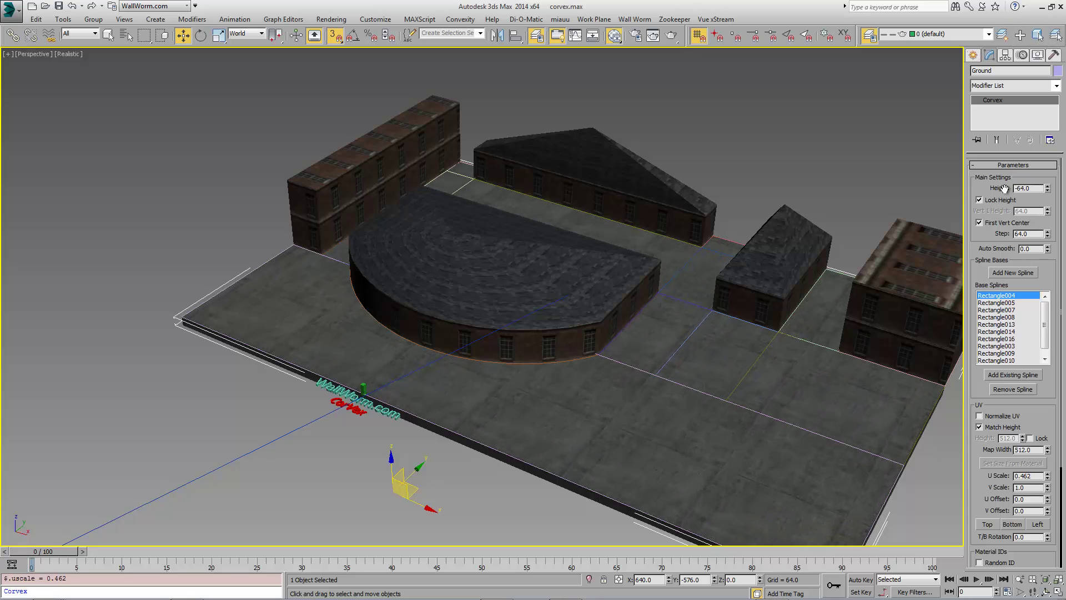
pyautogui.moveTo(1050, 490); pyautogui.dragTo(1047, 122)
pyautogui.moveTo(1049, 510); pyautogui.dragTo(1047, 484)
pyautogui.moveTo(1048, 535); pyautogui.dragTo(975, 22)
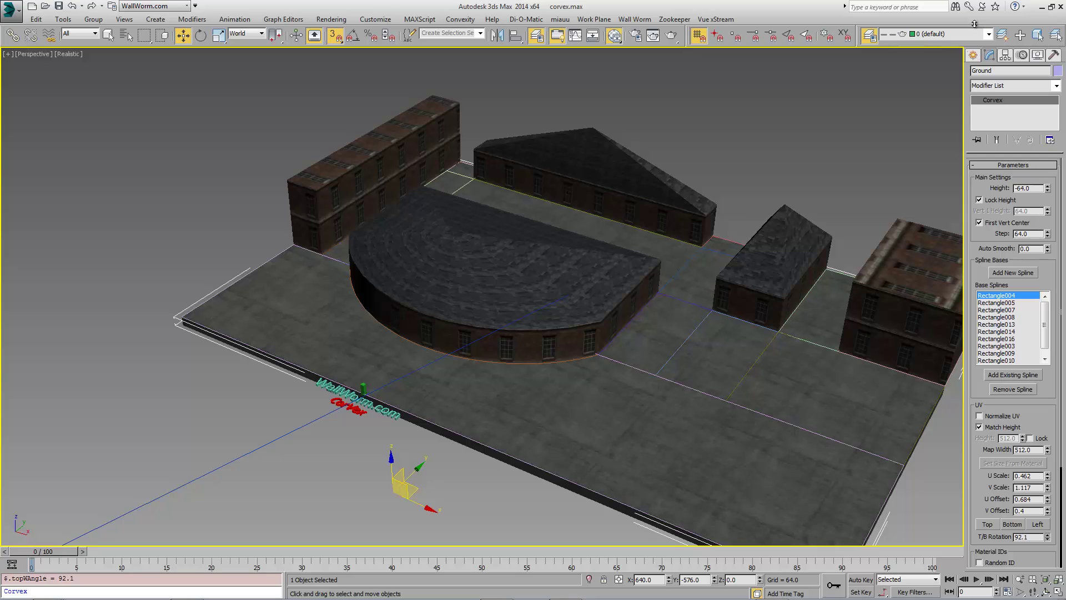